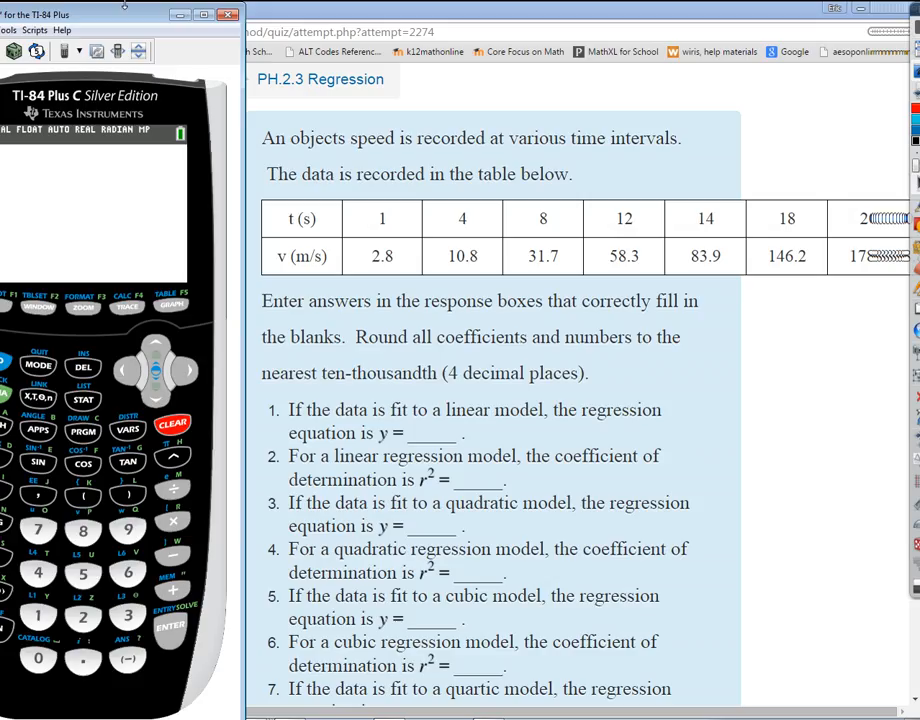
Step: Move the calculator window so its whole keypad is in view and open the statistics list editor
left_click(850, 160)
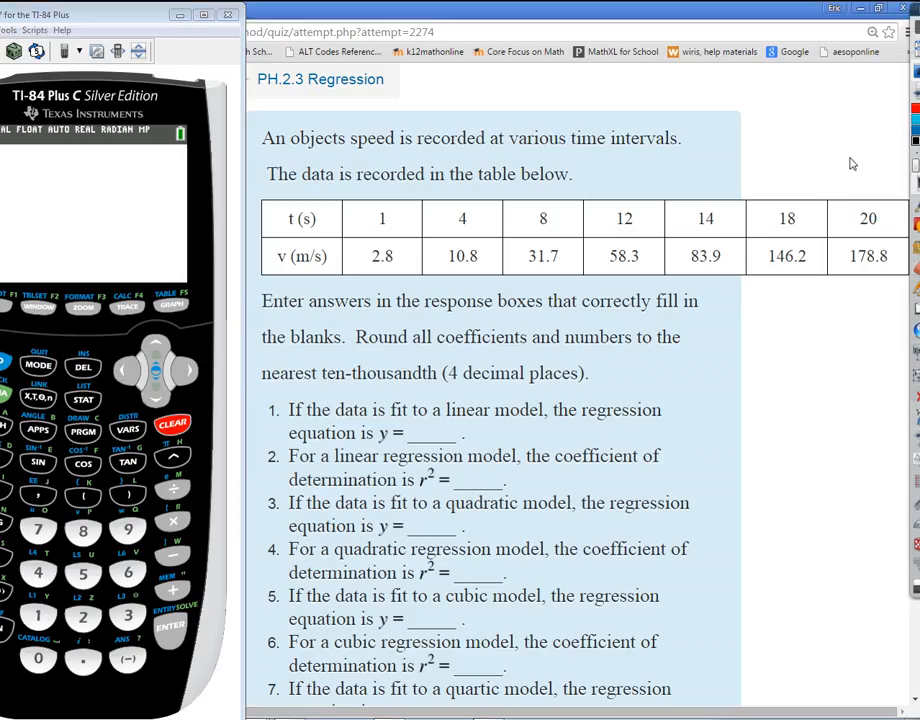
left_click_drag(86, 18, 167, 23)
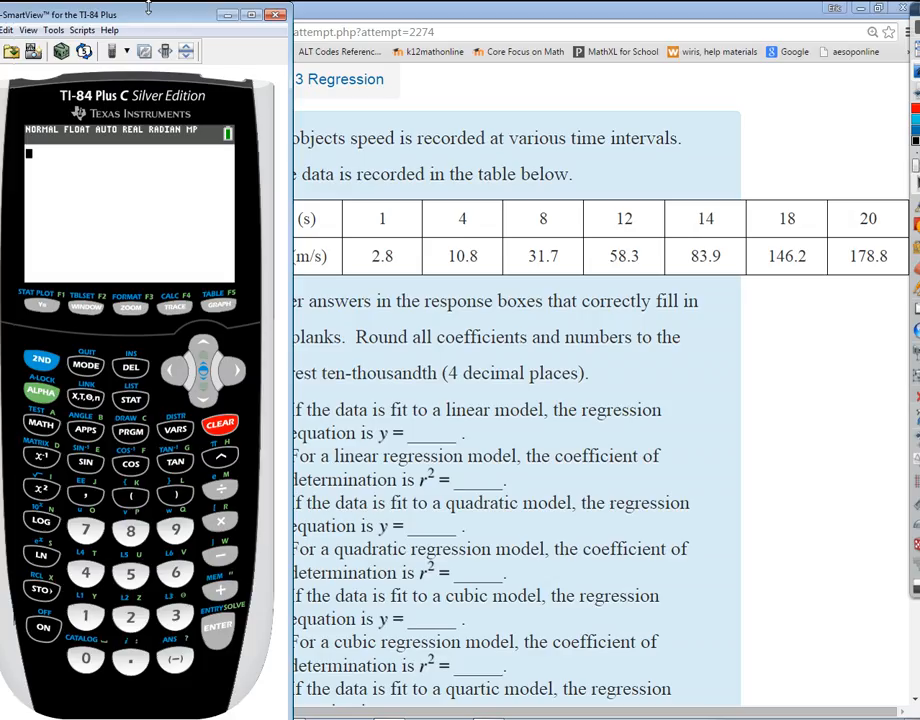
left_click(141, 402)
left_click(220, 628)
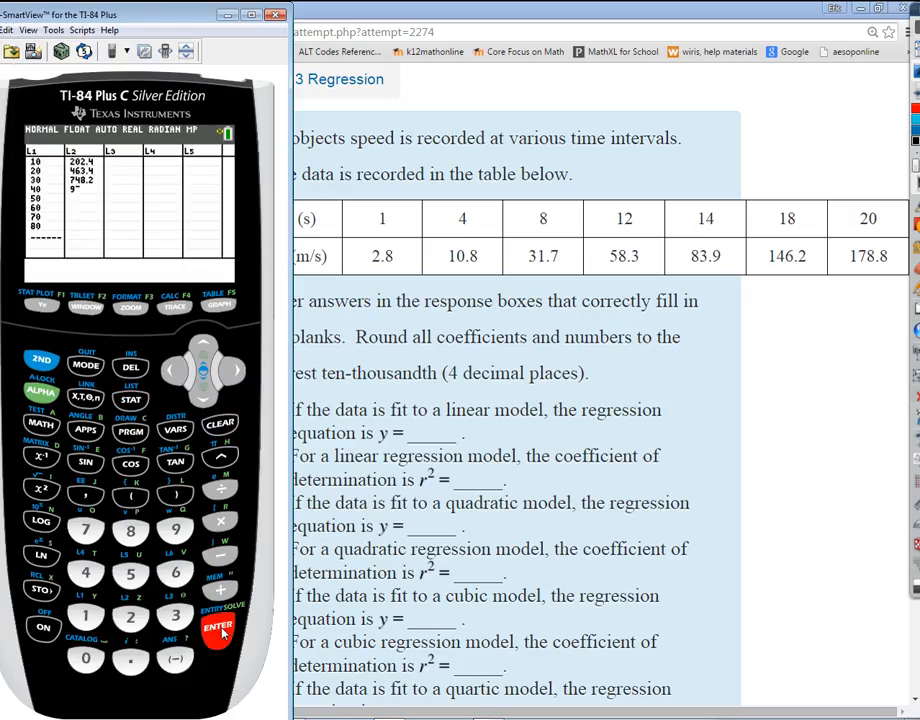
Step: Clear all old data from lists L2 and L1 in the list editor
left_click(203, 352)
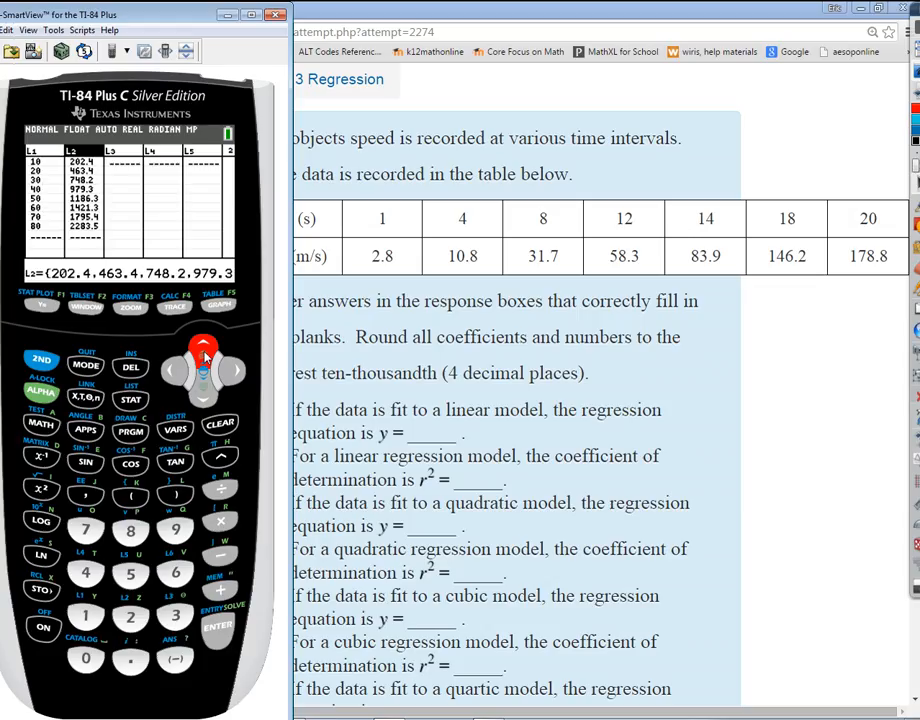
left_click(220, 424)
left_click(218, 630)
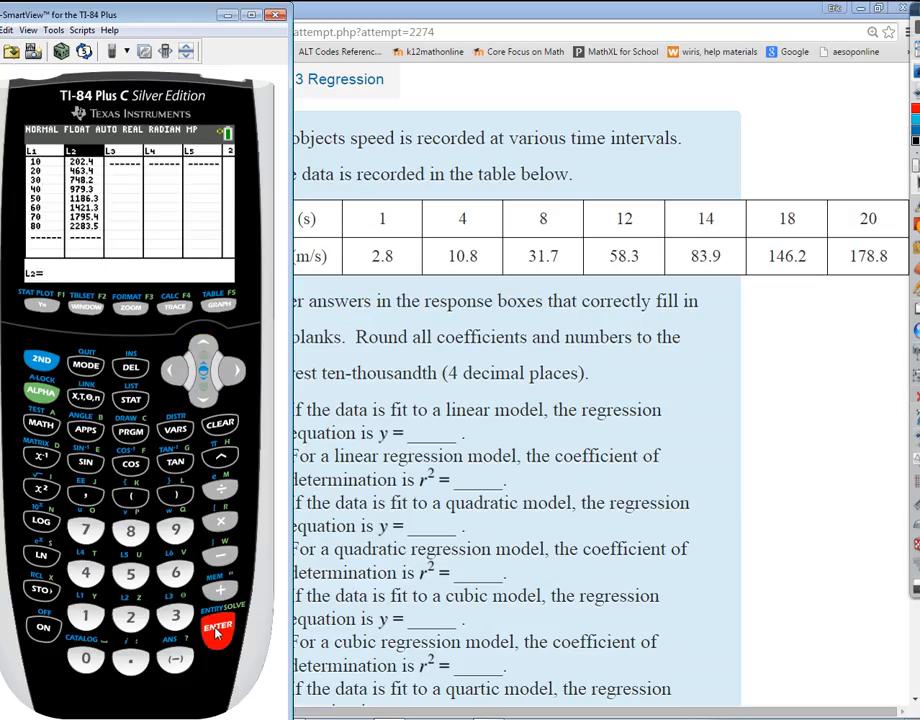
left_click(176, 372)
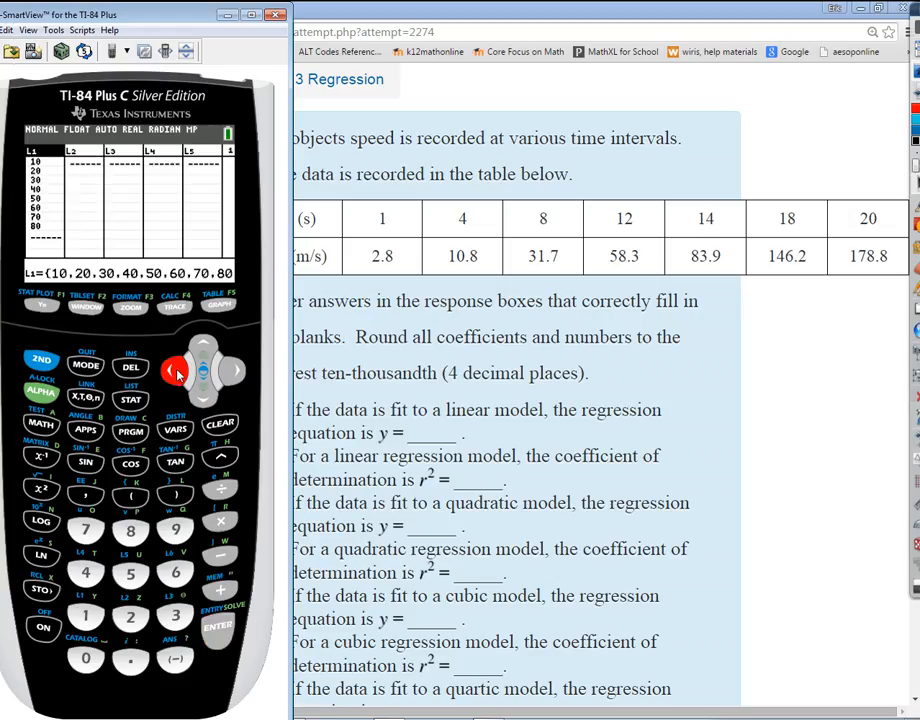
left_click(220, 424)
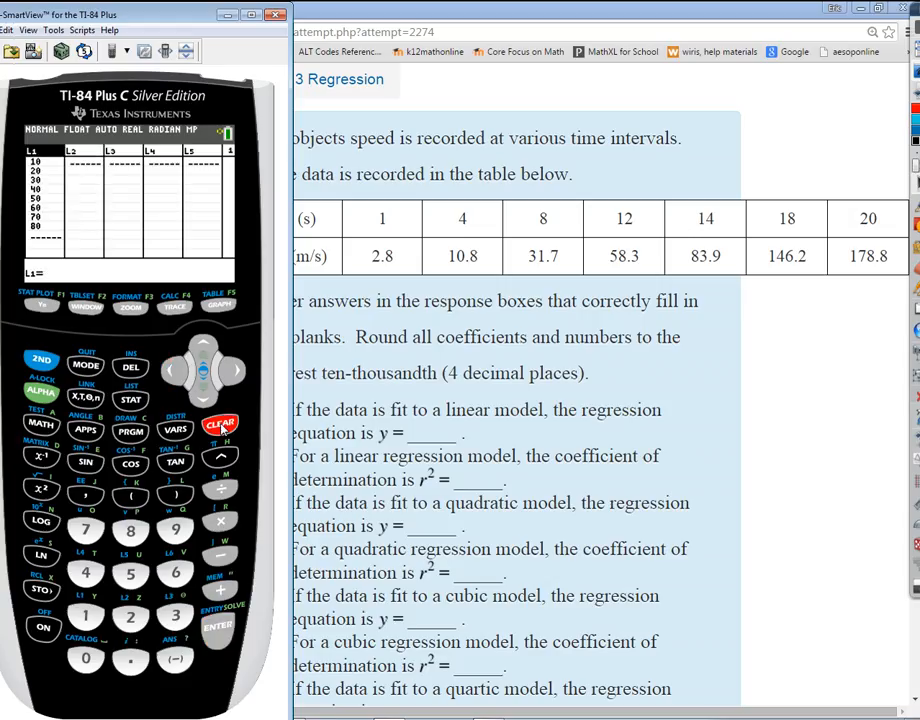
left_click(218, 630)
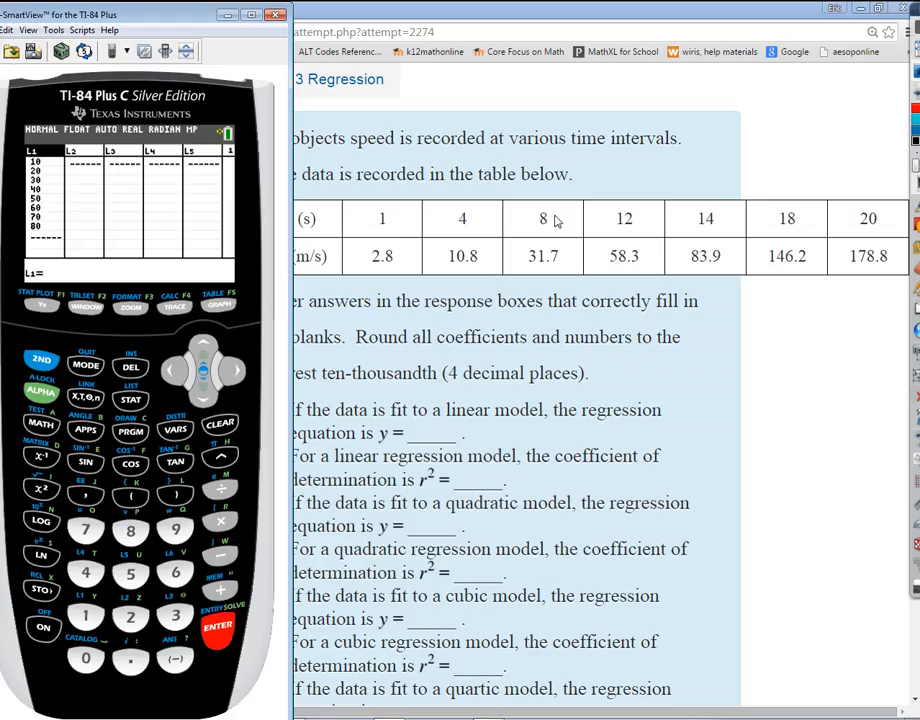
Step: Enter the first four time values, 1, 4, 8 and 12, into list L1
left_click(82, 620)
left_click(212, 633)
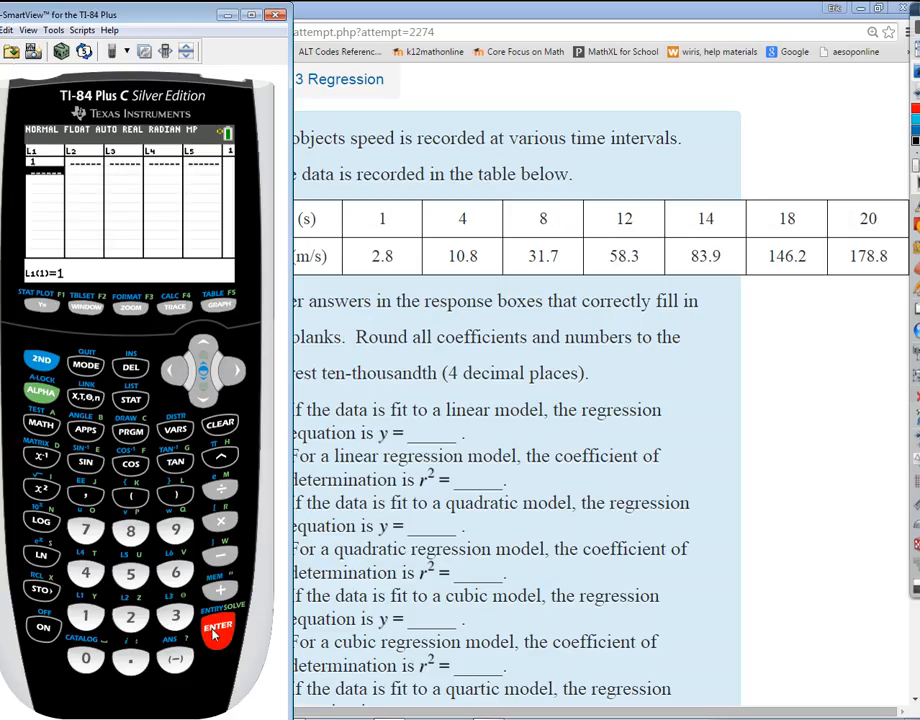
left_click(85, 572)
left_click(216, 628)
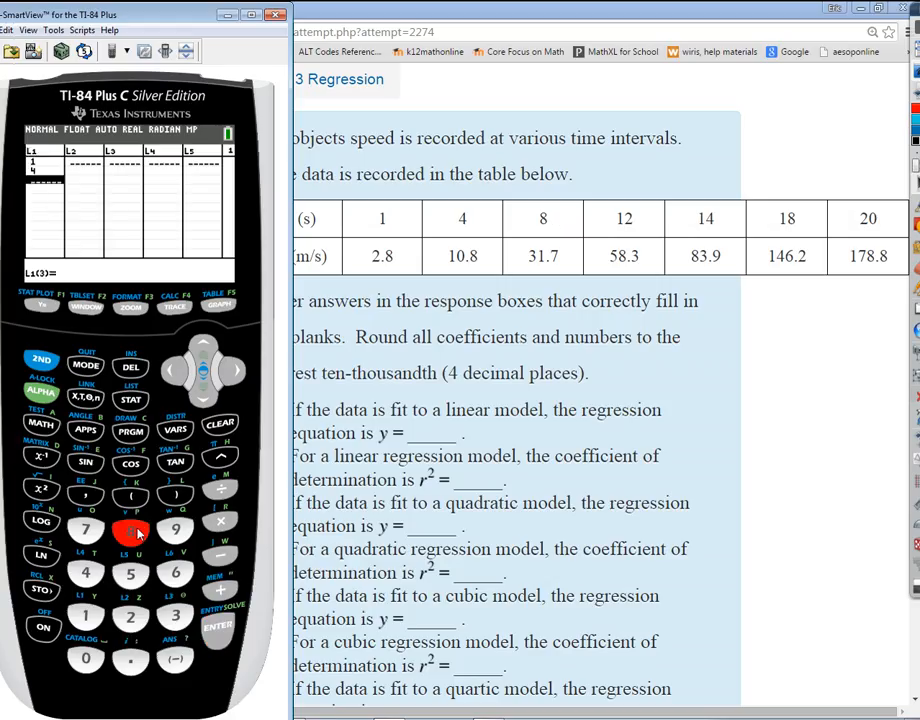
left_click(135, 533)
left_click(218, 627)
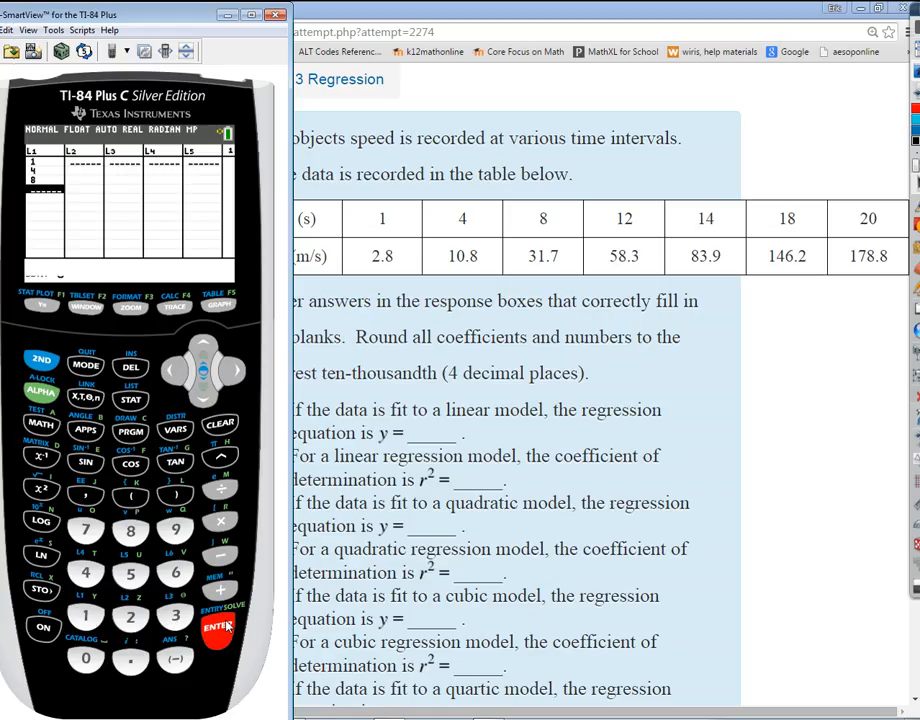
left_click(85, 616)
left_click(130, 617)
left_click(216, 628)
Step: Enter the remaining time values, 14, 18 and 20, into list L1
left_click(85, 616)
left_click(85, 572)
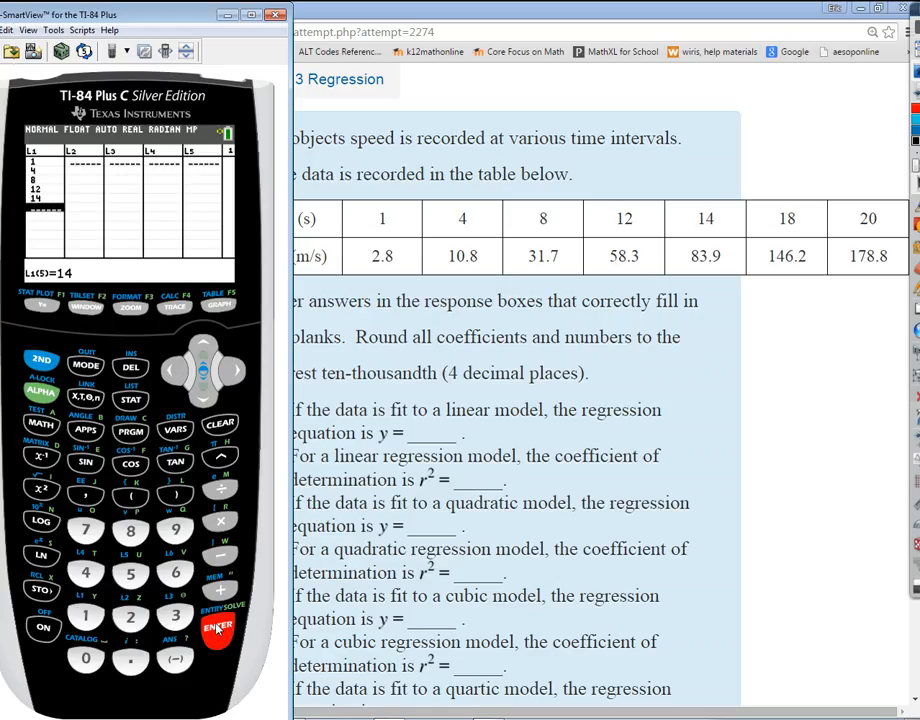
left_click(85, 616)
left_click(130, 531)
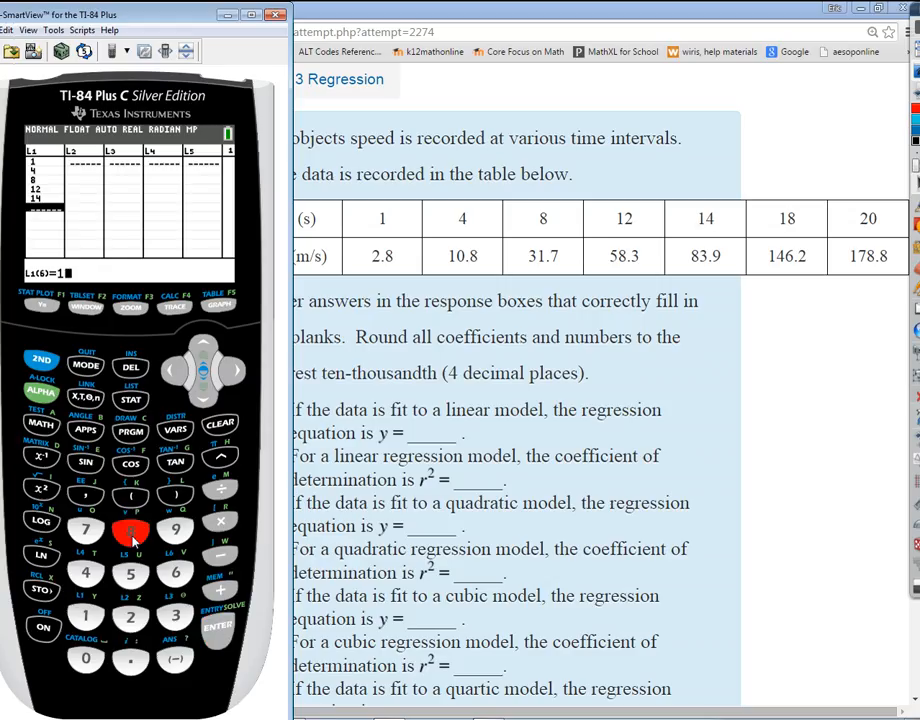
left_click(216, 628)
type("20")
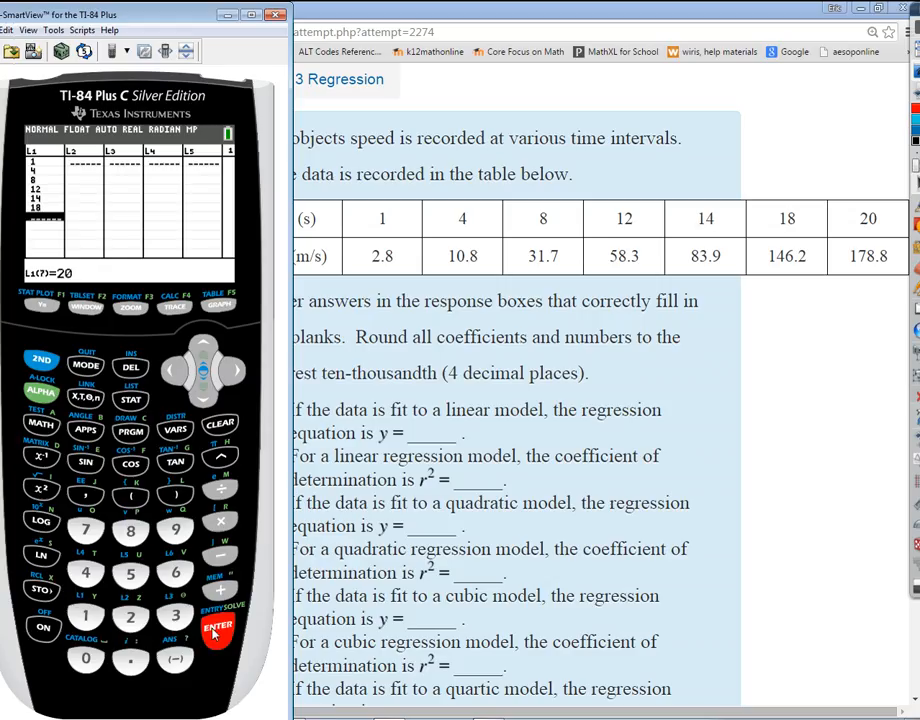
left_click(215, 630)
Step: Enter the first two speed values, 2.8 and 10.8, at the start of list L2
left_click(233, 372)
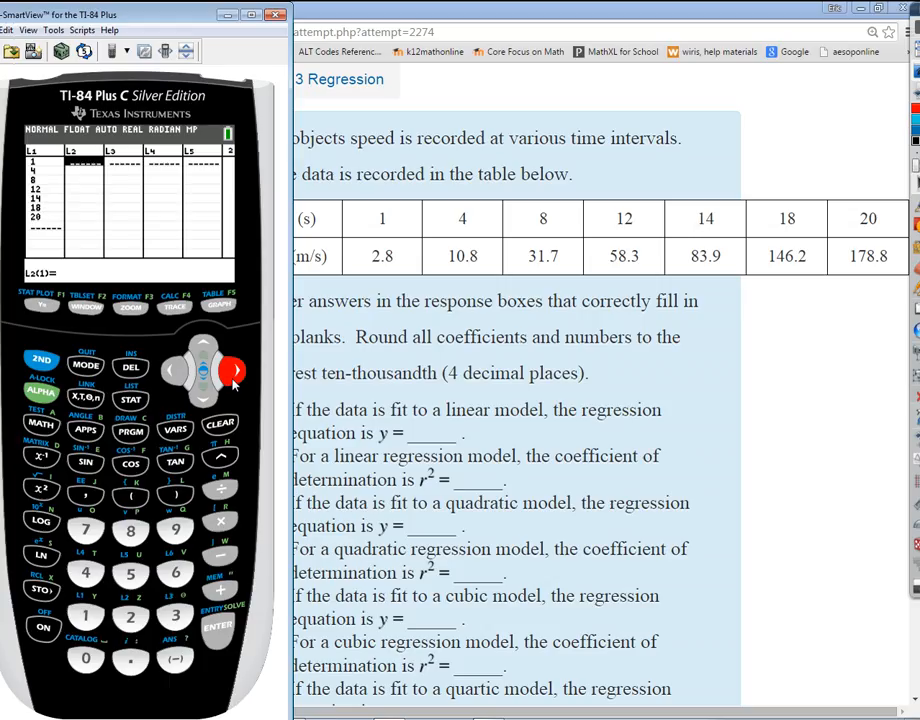
left_click(130, 616)
left_click(130, 659)
left_click(132, 532)
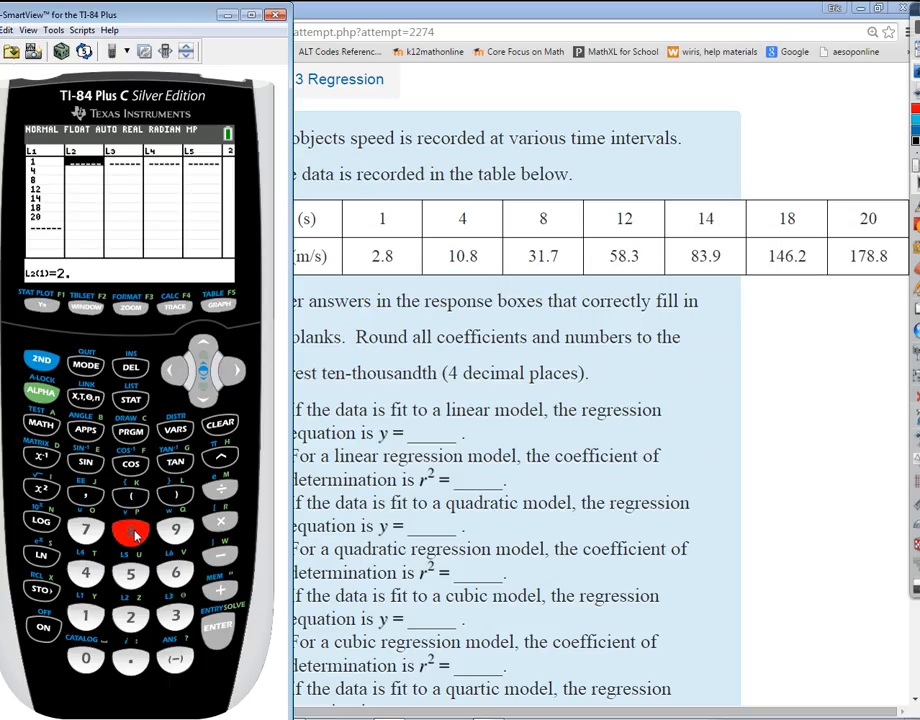
left_click(216, 628)
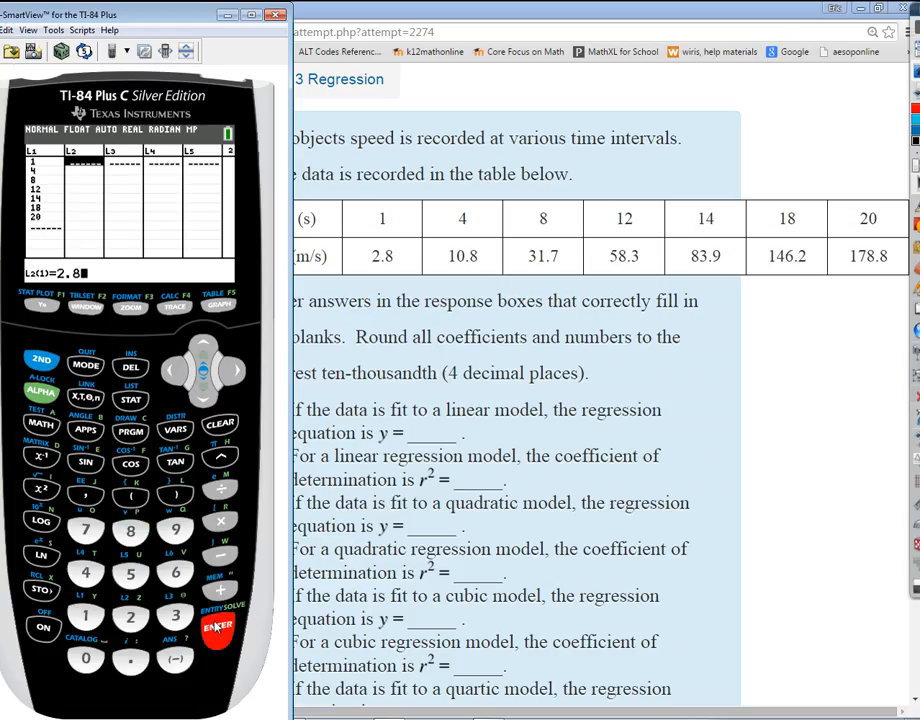
left_click(85, 616)
left_click(85, 658)
left_click(130, 659)
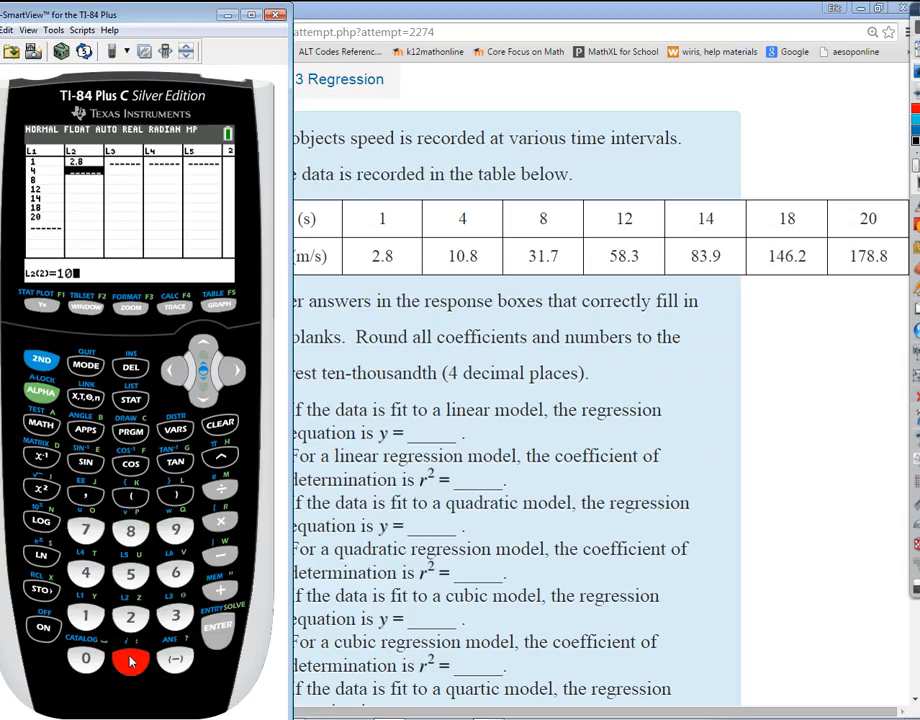
left_click(132, 532)
left_click(218, 627)
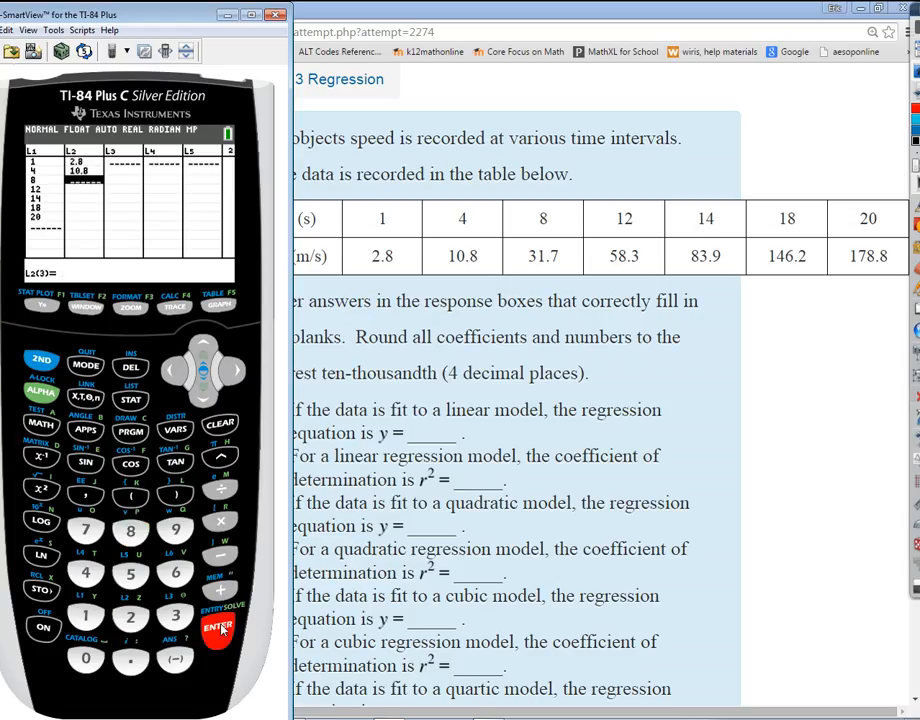
Step: Enter the speed values 31.7 and 58.3 as the third and fourth entries of list L2
left_click(175, 616)
left_click(85, 616)
left_click(130, 659)
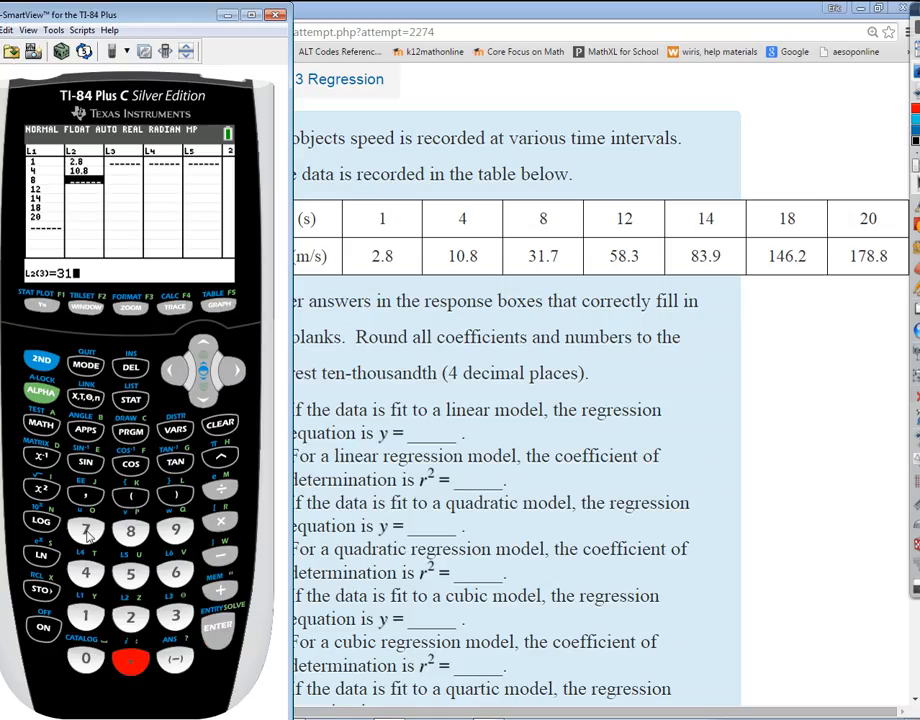
left_click(86, 532)
left_click(222, 630)
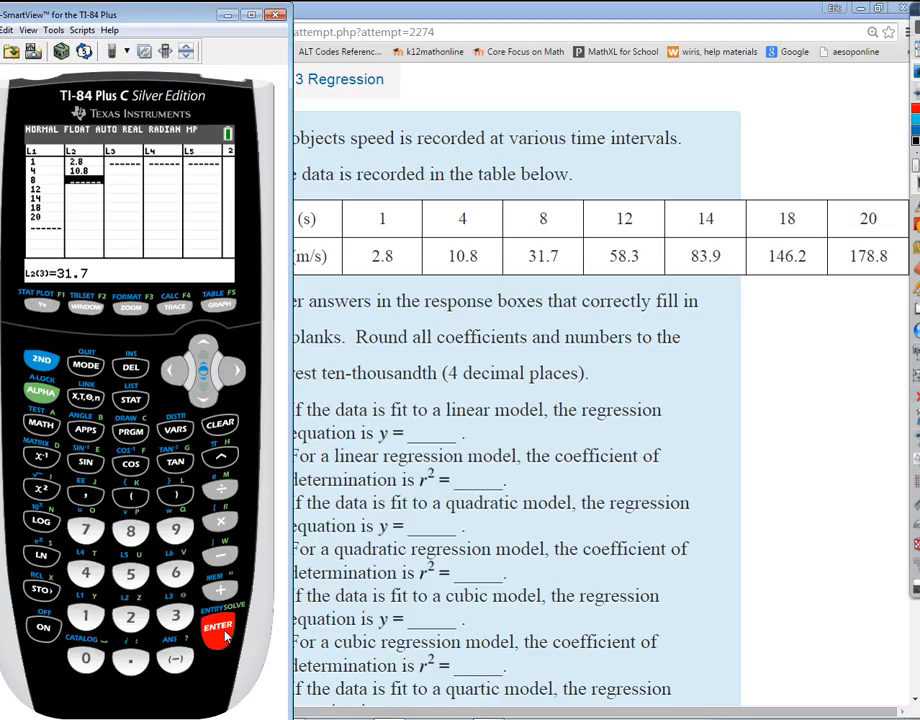
left_click(130, 574)
left_click(130, 532)
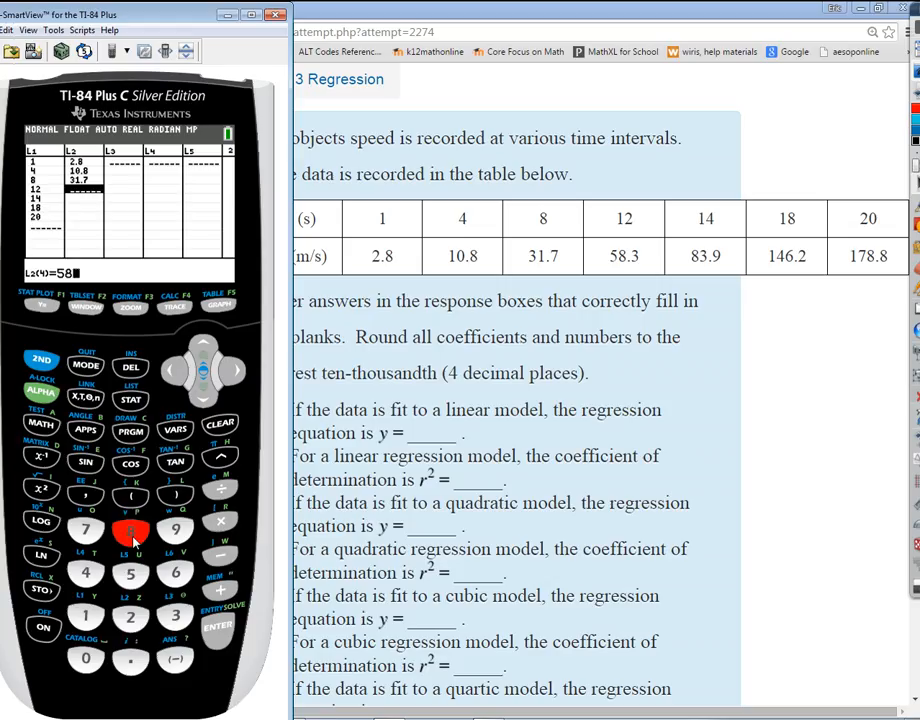
left_click(130, 659)
left_click(175, 616)
left_click(220, 628)
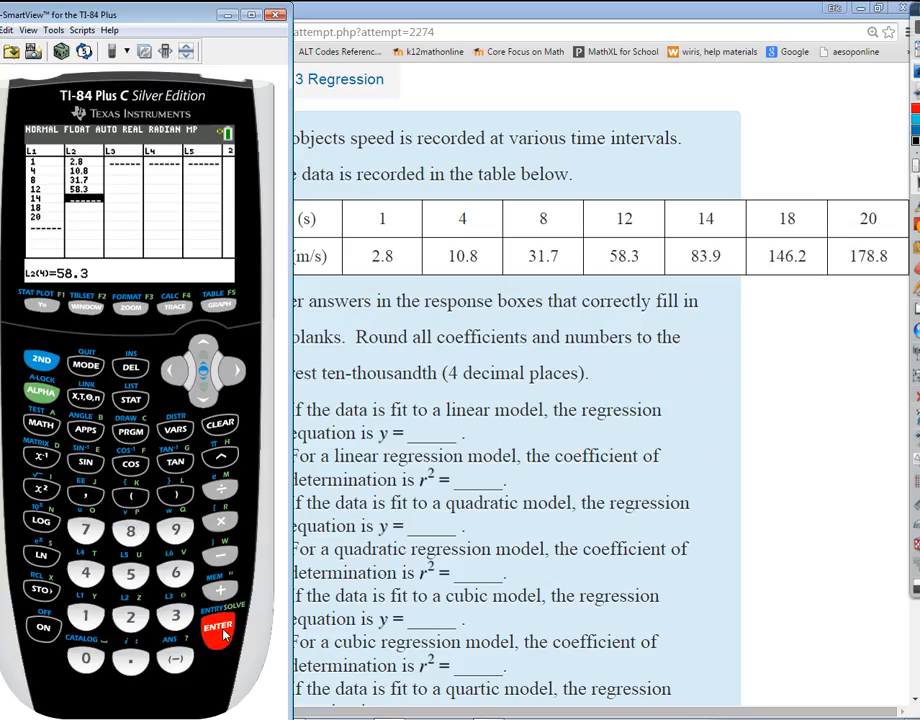
Step: Enter the speed values 83.9 and 146.2 as the fifth and sixth entries of list L2
left_click(130, 530)
left_click(175, 616)
left_click(130, 659)
left_click(175, 531)
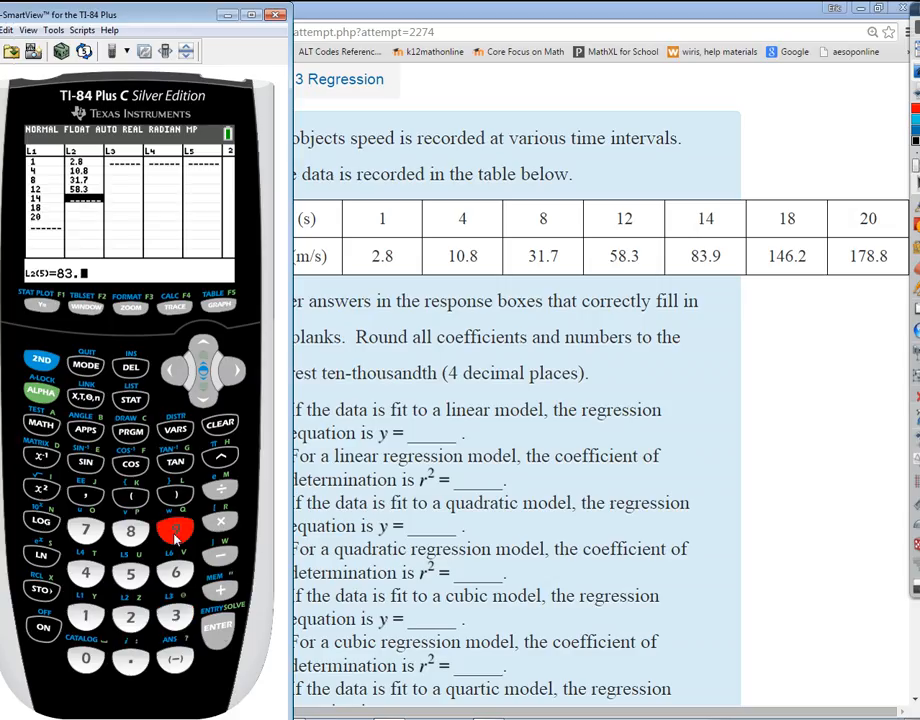
left_click(220, 628)
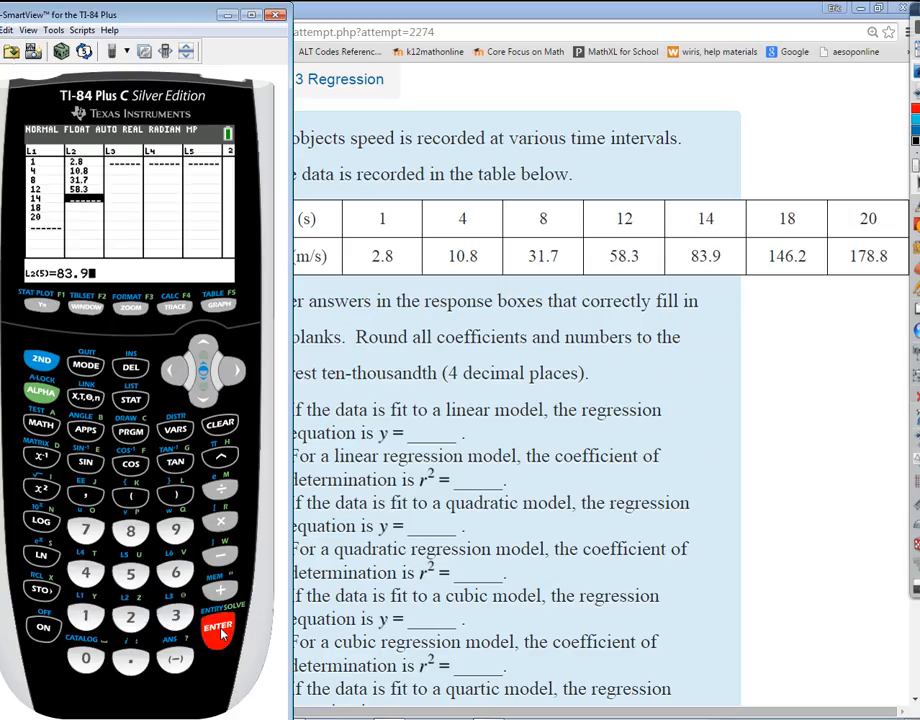
left_click(85, 616)
left_click(85, 573)
left_click(172, 576)
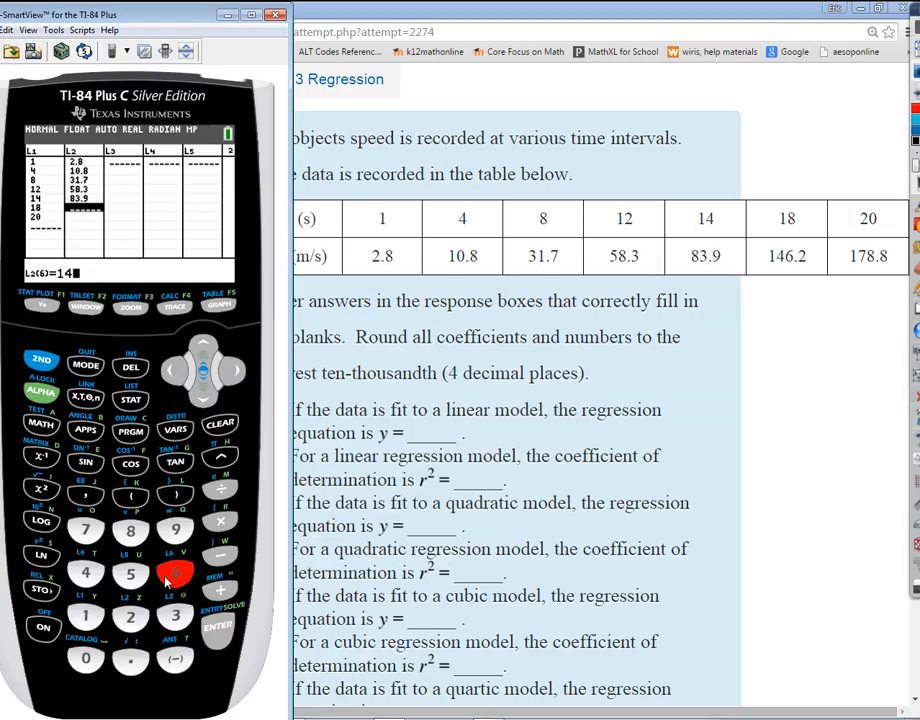
left_click(130, 659)
left_click(130, 616)
left_click(220, 628)
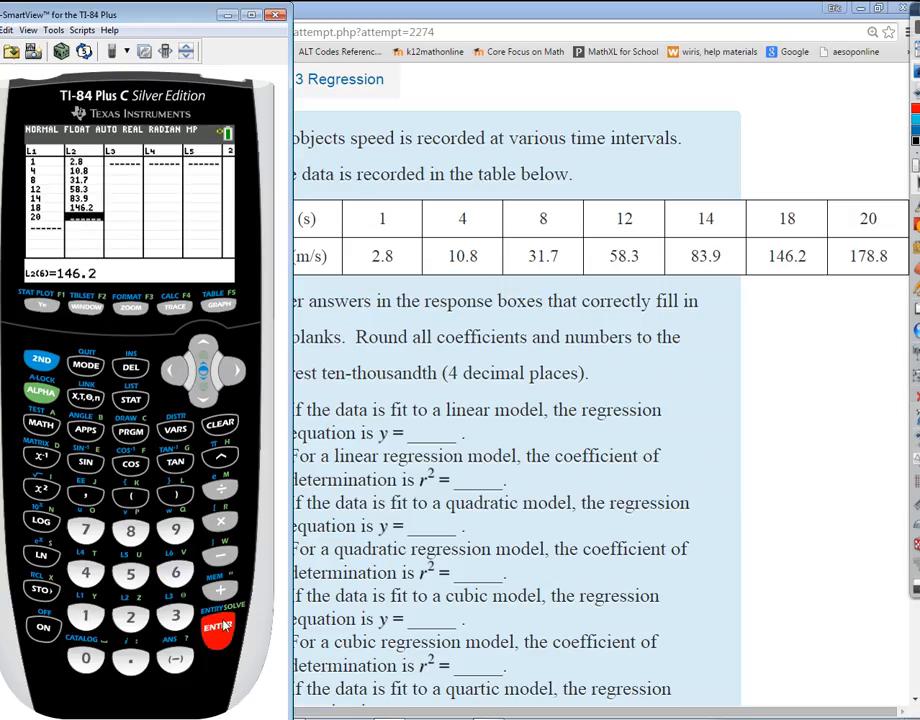
Step: Enter the last speed value, 178.8, as the seventh entry of list L2
left_click(85, 616)
left_click(85, 530)
left_click(130, 533)
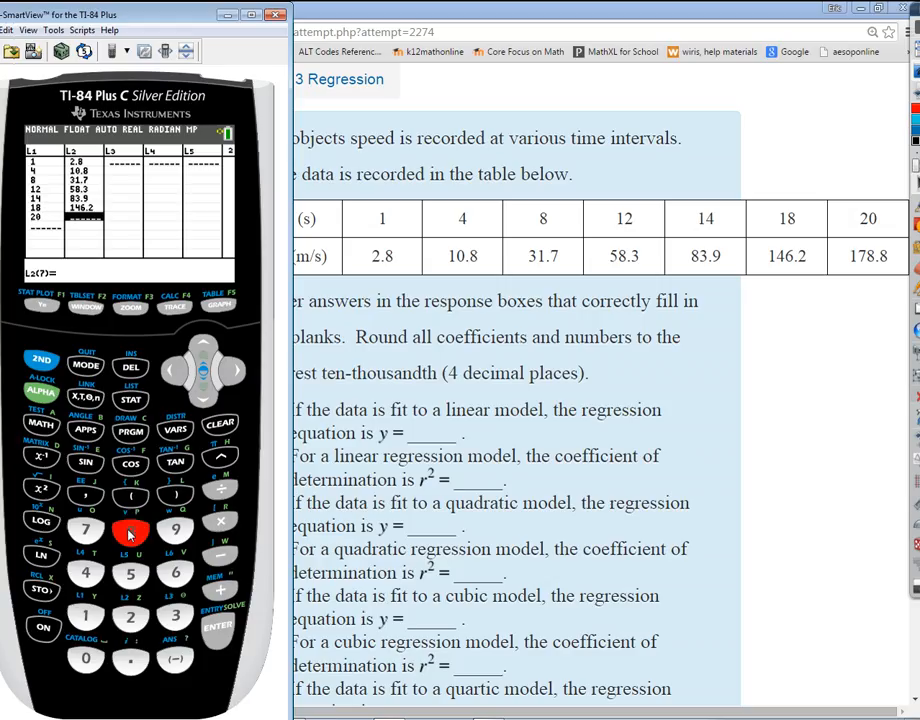
left_click(130, 659)
left_click(131, 537)
left_click(221, 636)
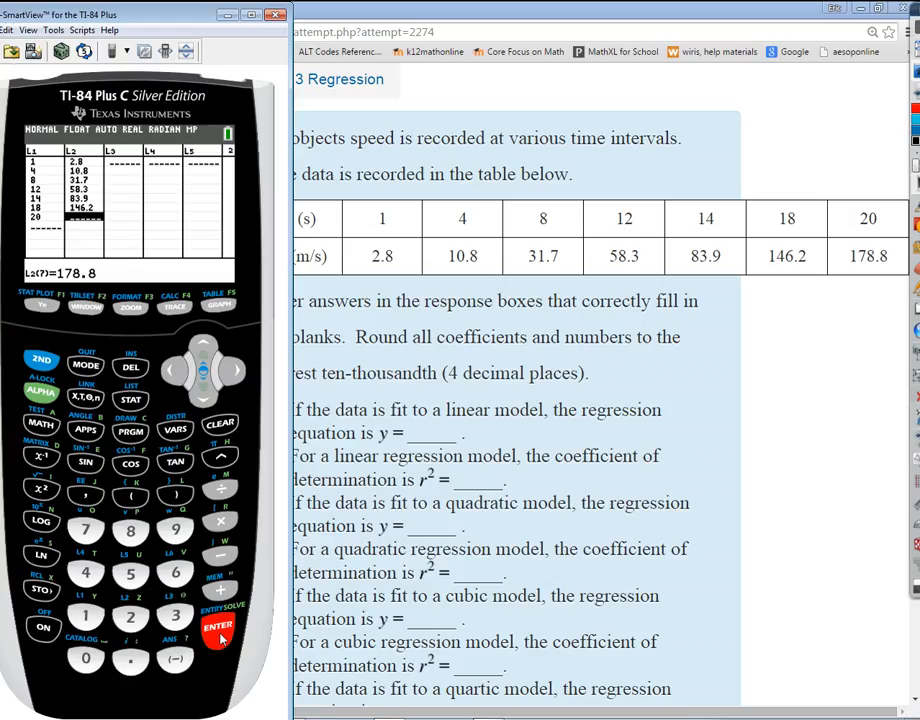
Step: Clear the old functions Y1 through Y5 from the equation editor
left_click(42, 305)
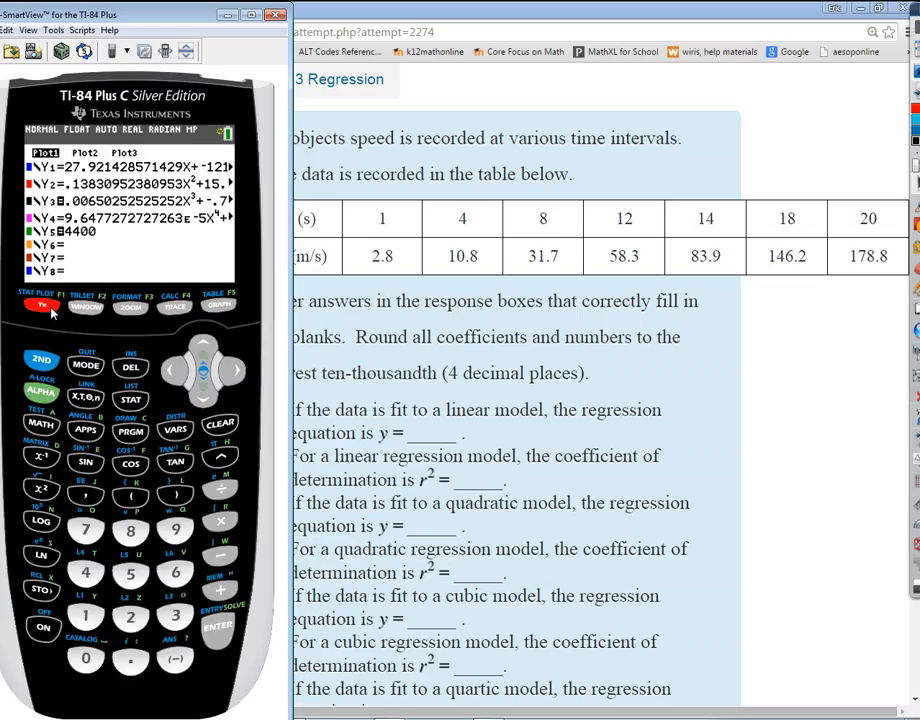
left_click(220, 426)
left_click(211, 399)
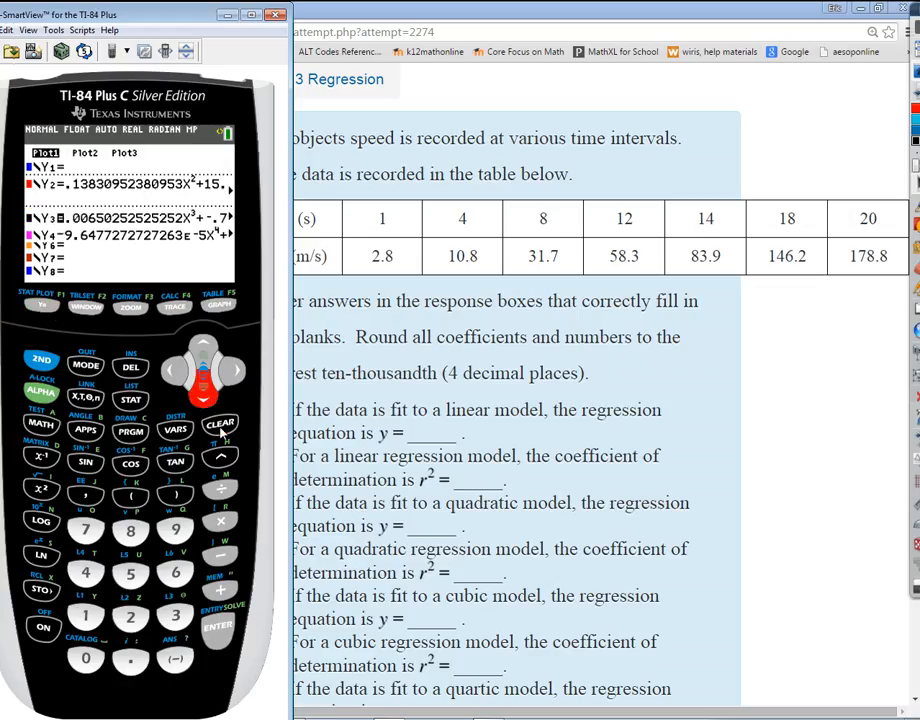
left_click(220, 428)
left_click(208, 400)
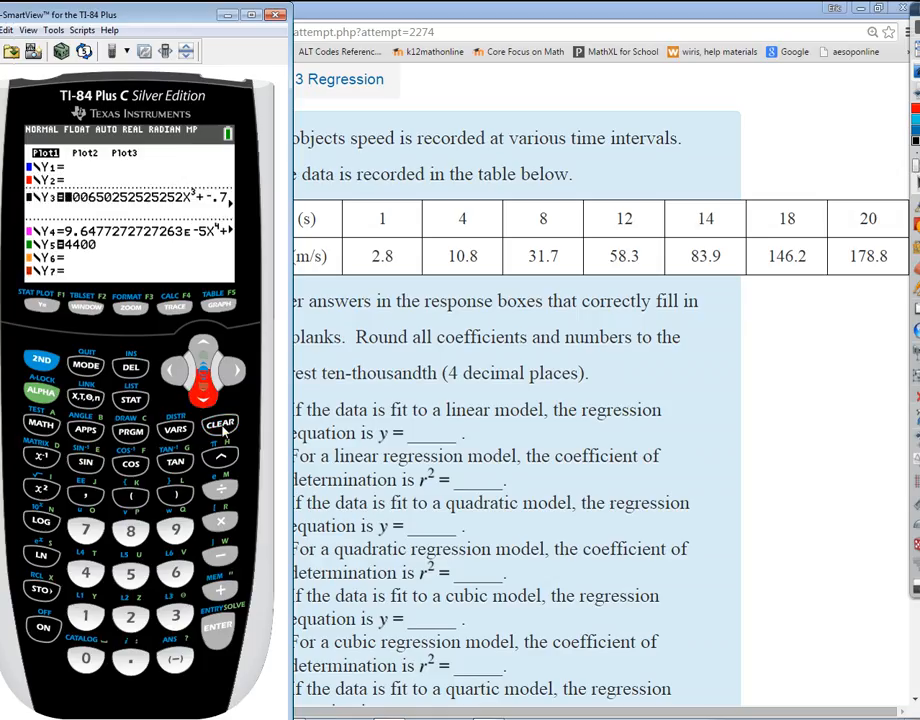
left_click(220, 426)
left_click(207, 400)
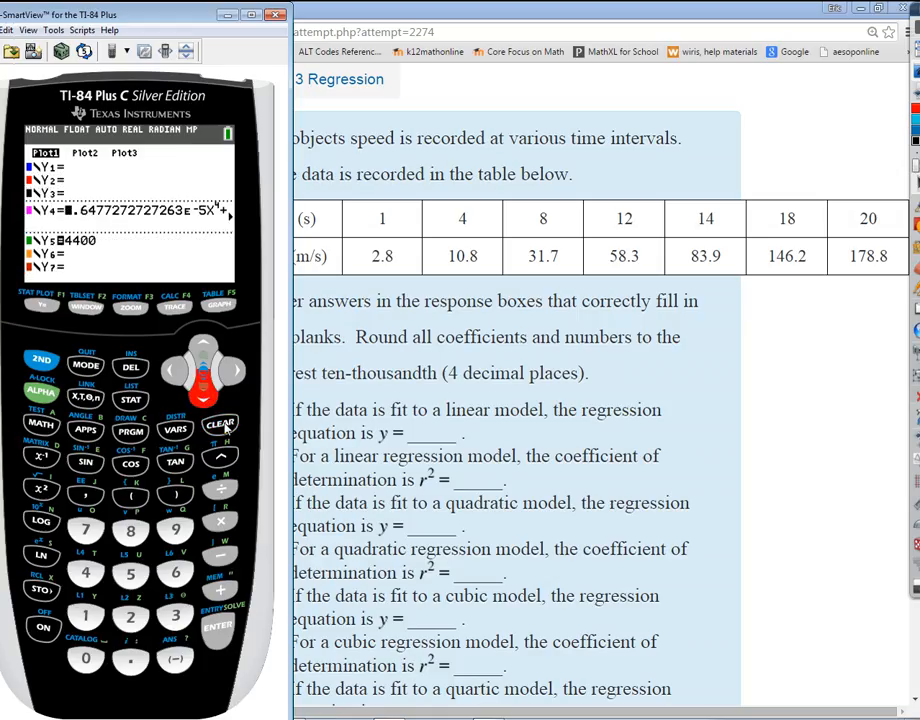
left_click(220, 426)
left_click(207, 400)
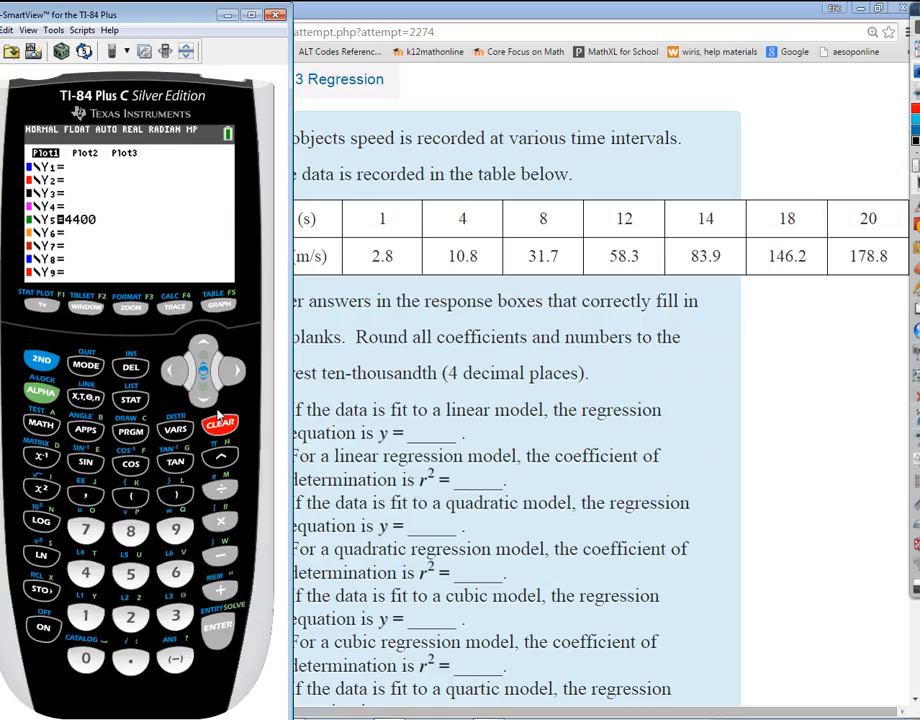
left_click(220, 426)
left_click(204, 348)
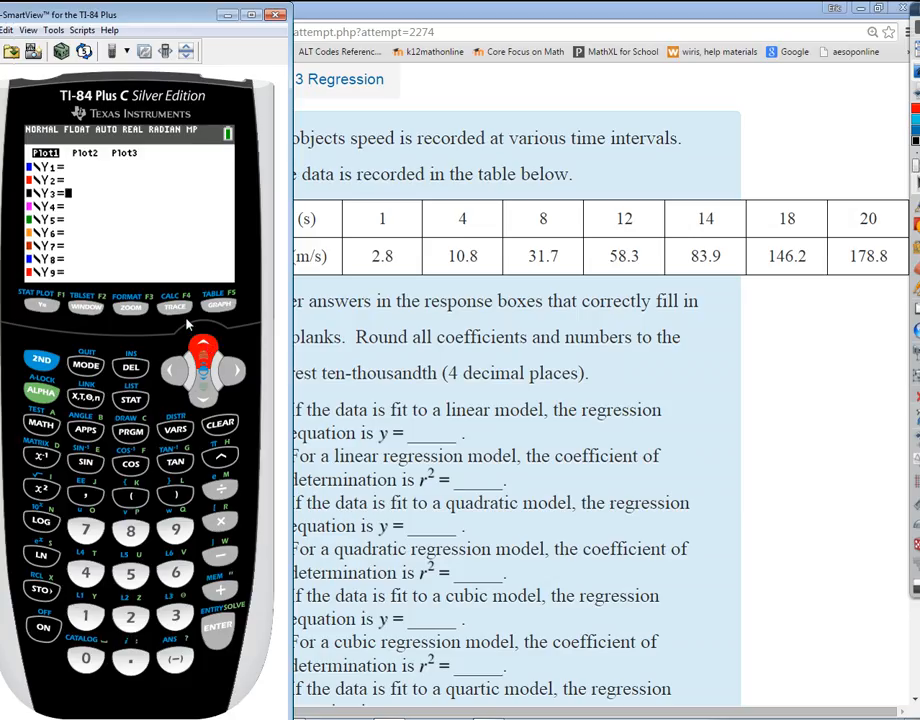
Step: Display the scatter plot of the speed data with the window fitted to the statistics using ZoomStat
left_click(135, 311)
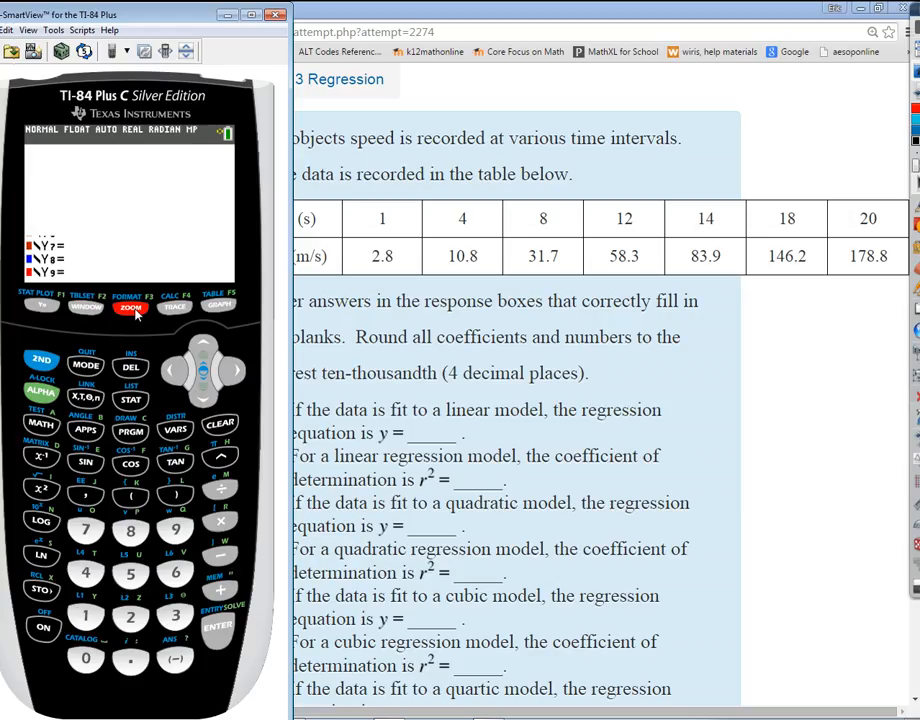
left_click(180, 530)
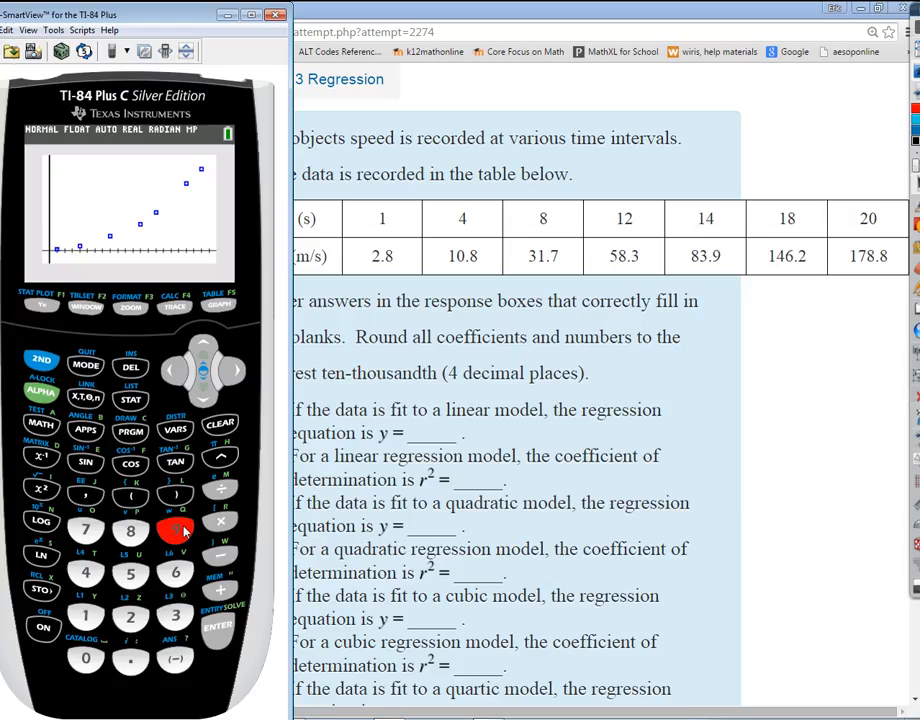
Step: Calculate the linear regression LinReg(ax+b) with Xlist L1 and Ylist L2, storing the regression equation in Y1
left_click(138, 401)
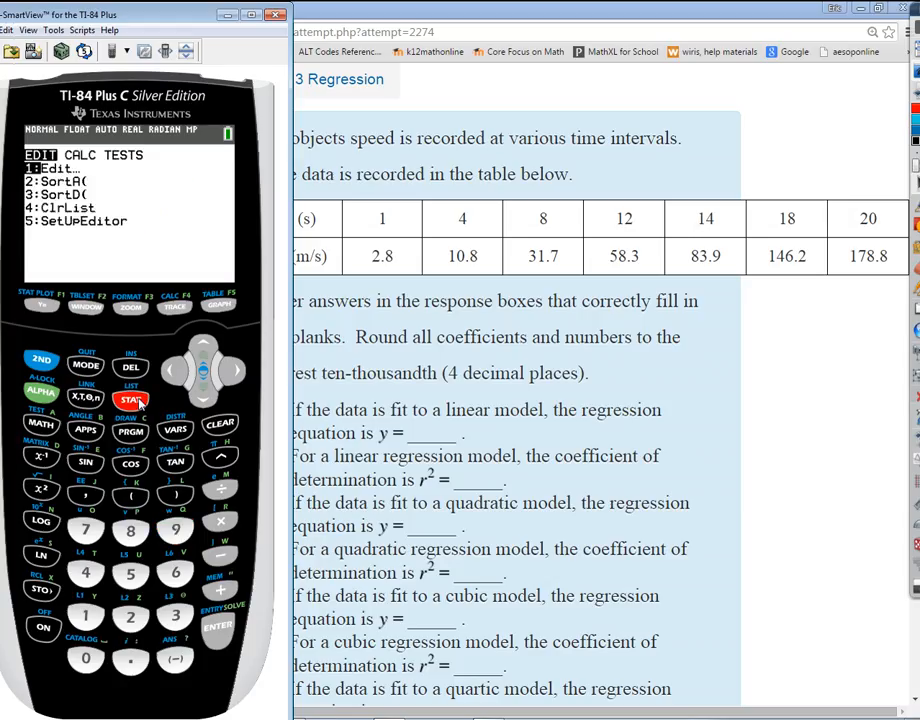
left_click(235, 372)
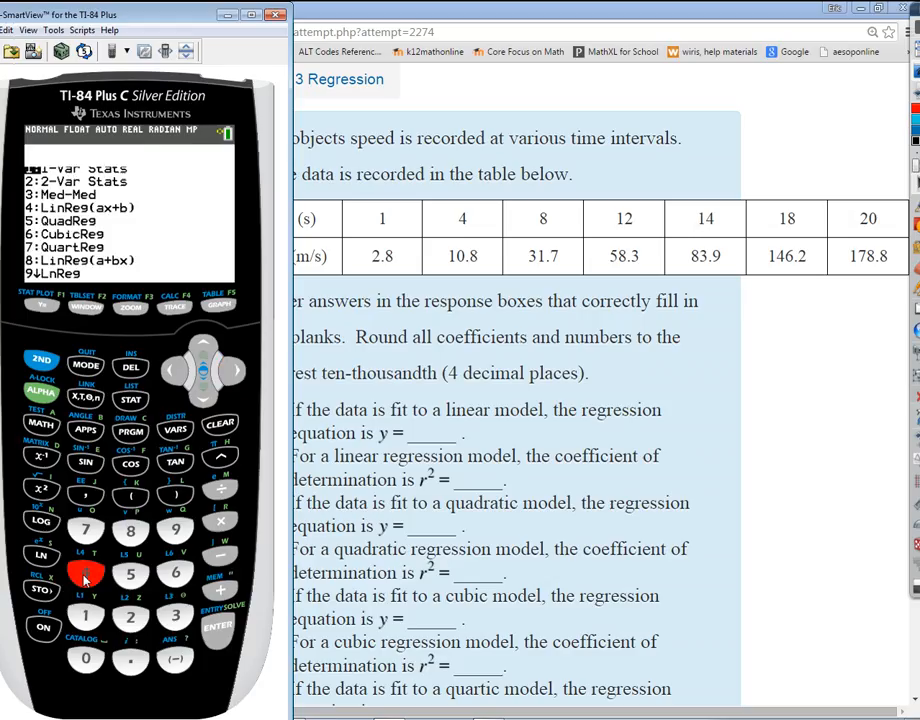
left_click(85, 573)
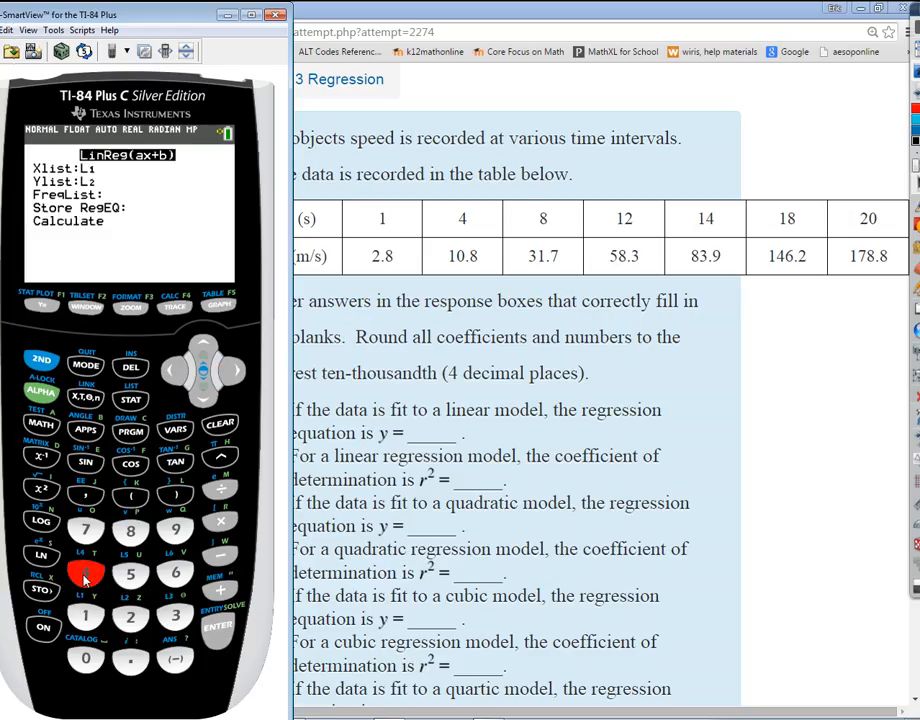
left_click(204, 394)
left_click(204, 394)
left_click(206, 396)
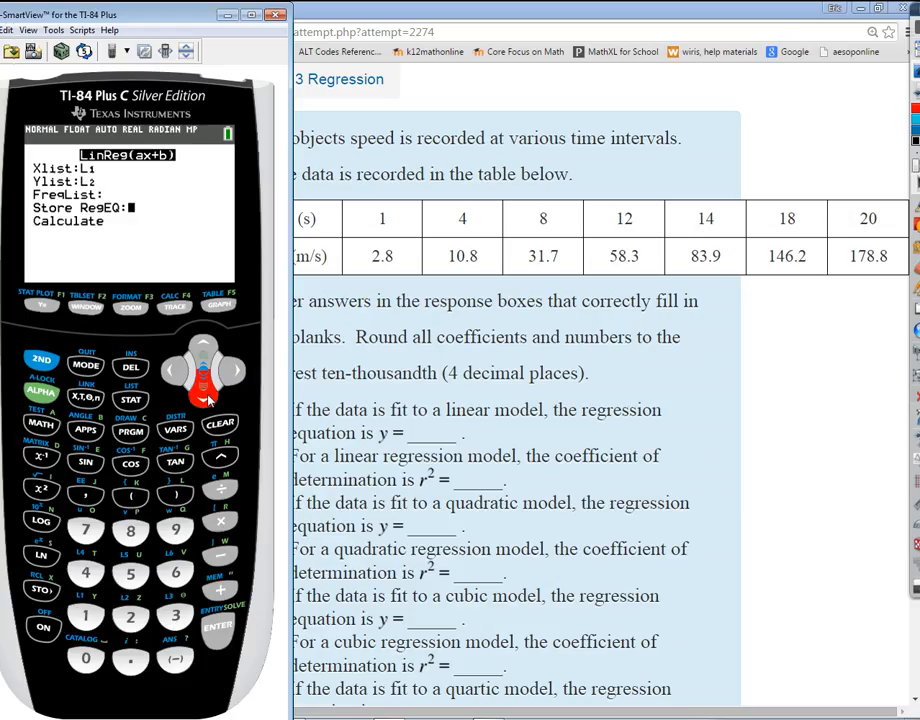
left_click(44, 392)
left_click(178, 308)
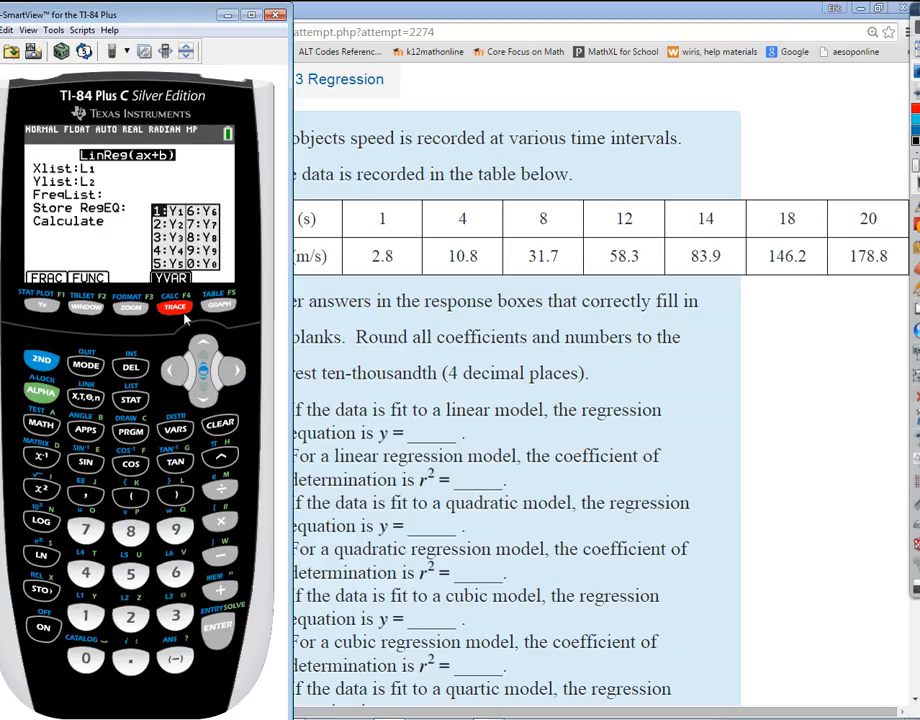
left_click(218, 630)
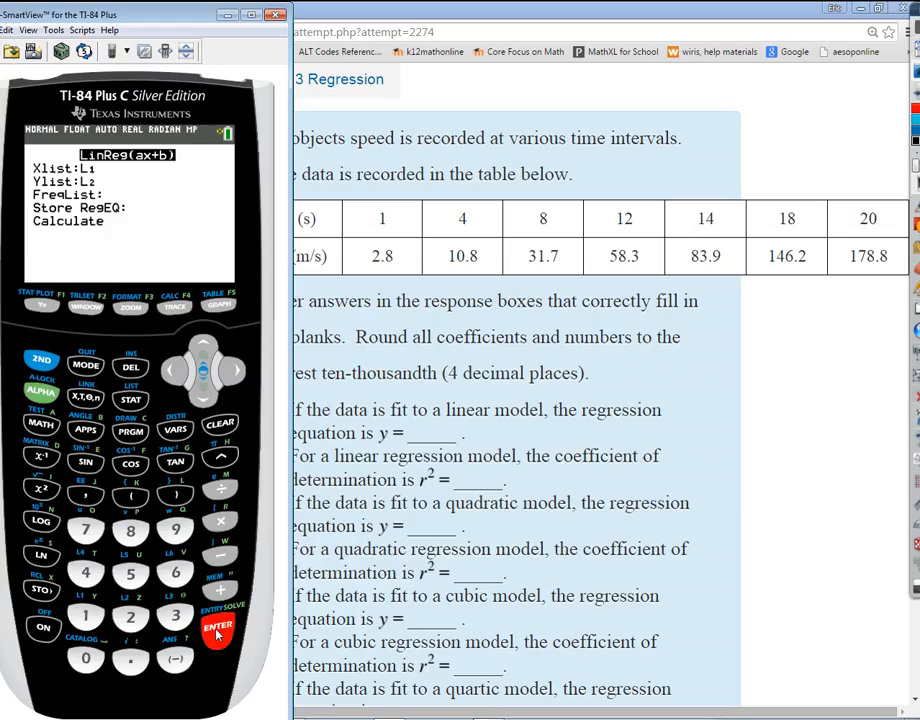
left_click(198, 395)
left_click(209, 634)
left_click(209, 634)
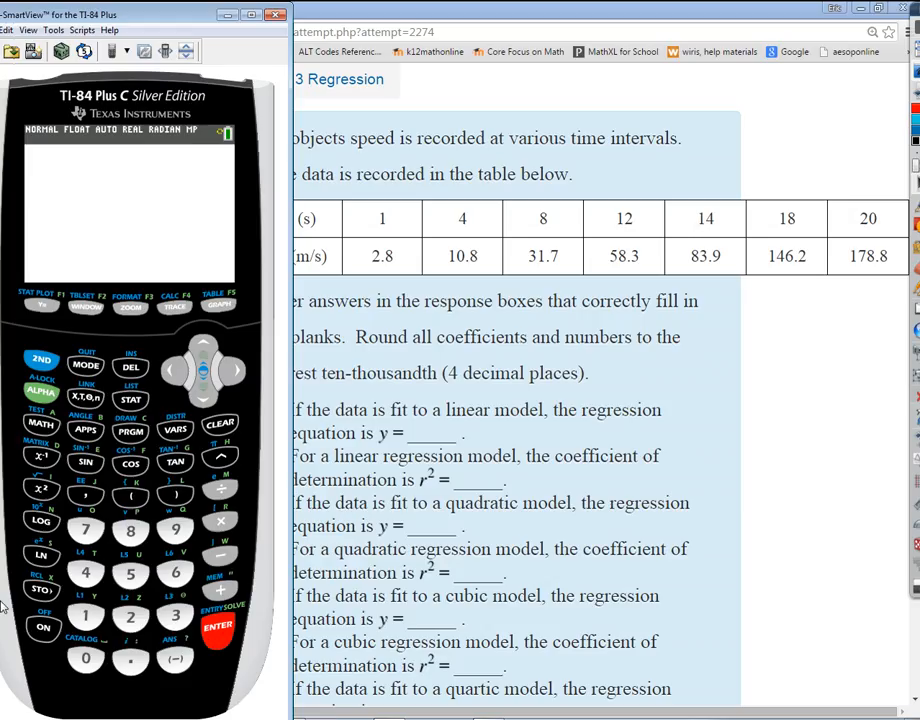
Step: Review the quiz page's regression questions, rounding instruction and the eight answer boxes
left_click(877, 614)
scroll(838, 630, "down", 3)
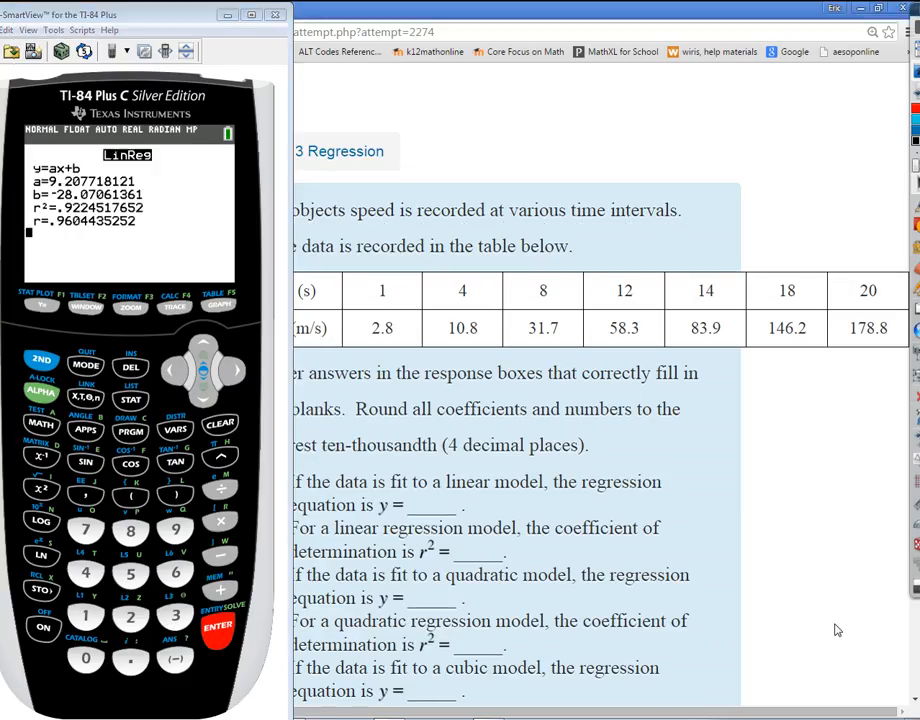
scroll(838, 630, "down", 9)
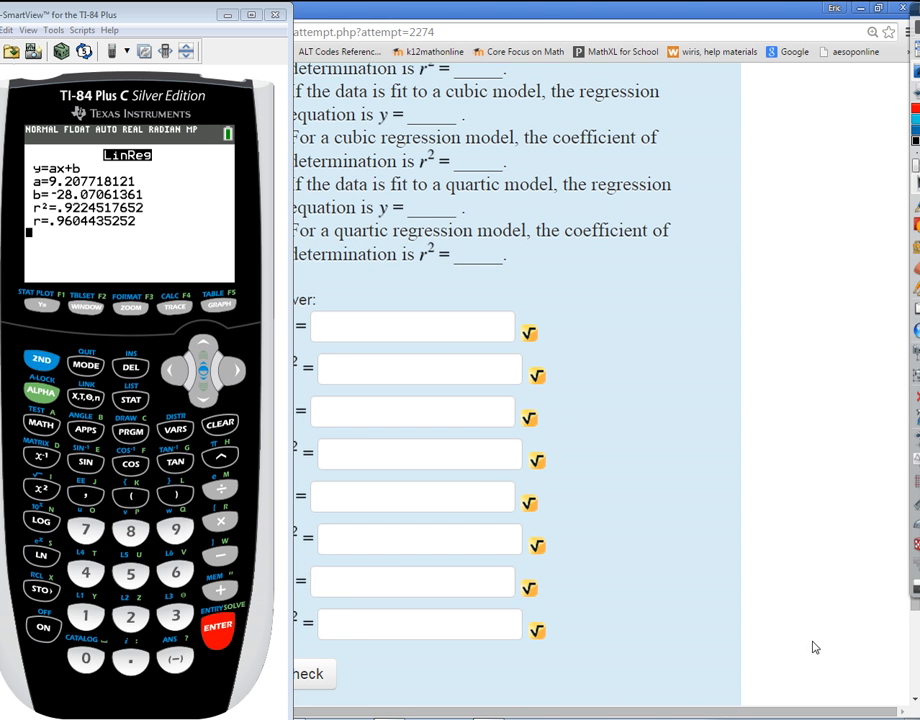
left_click_drag(570, 715, 524, 716)
left_click(446, 328)
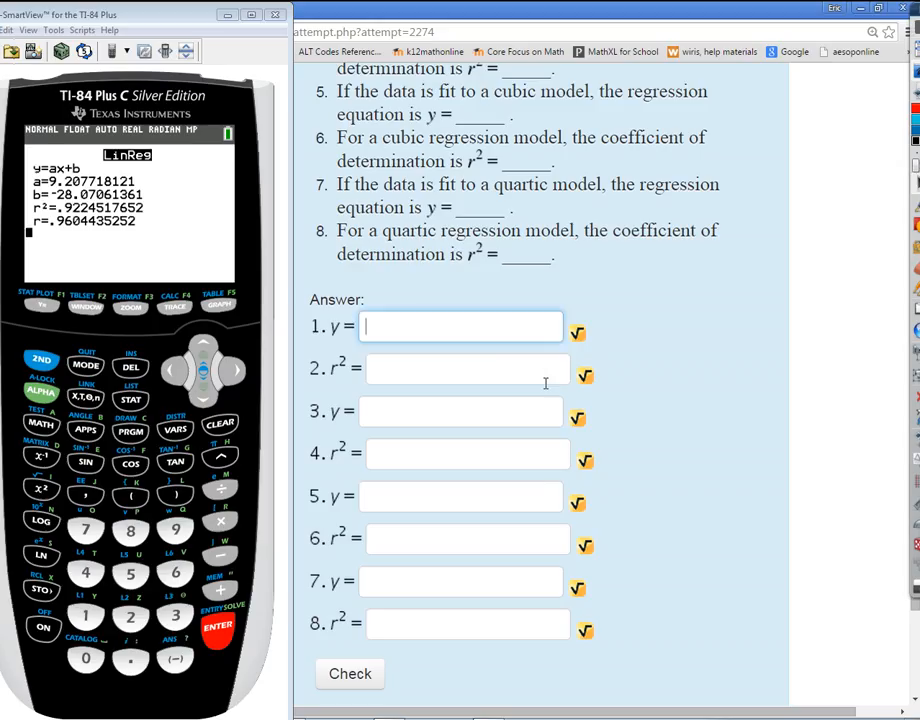
scroll(622, 459, "up", 8)
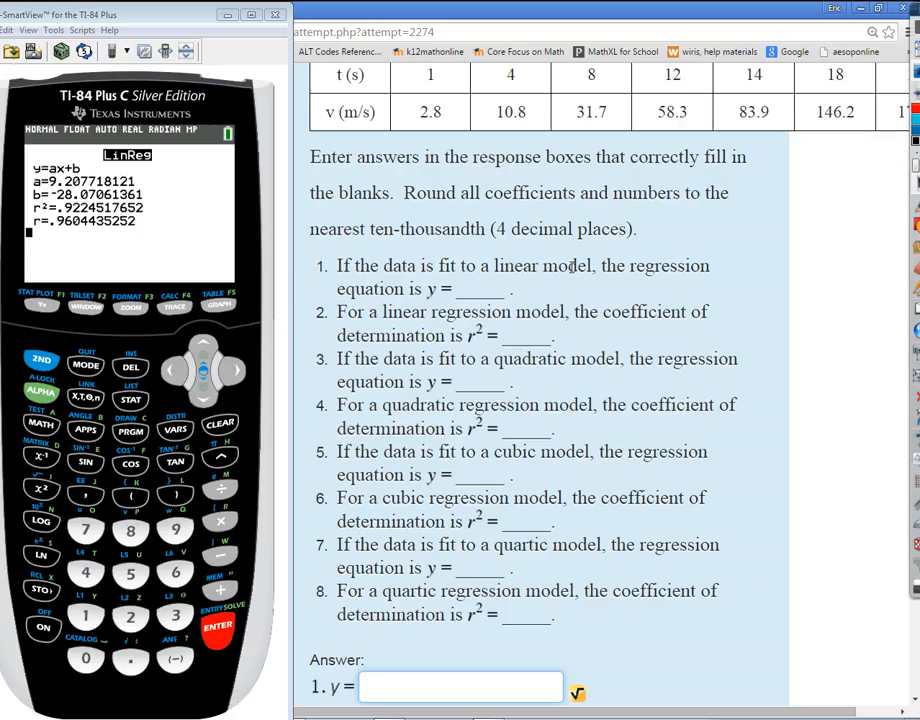
scroll(447, 330, "down", 3)
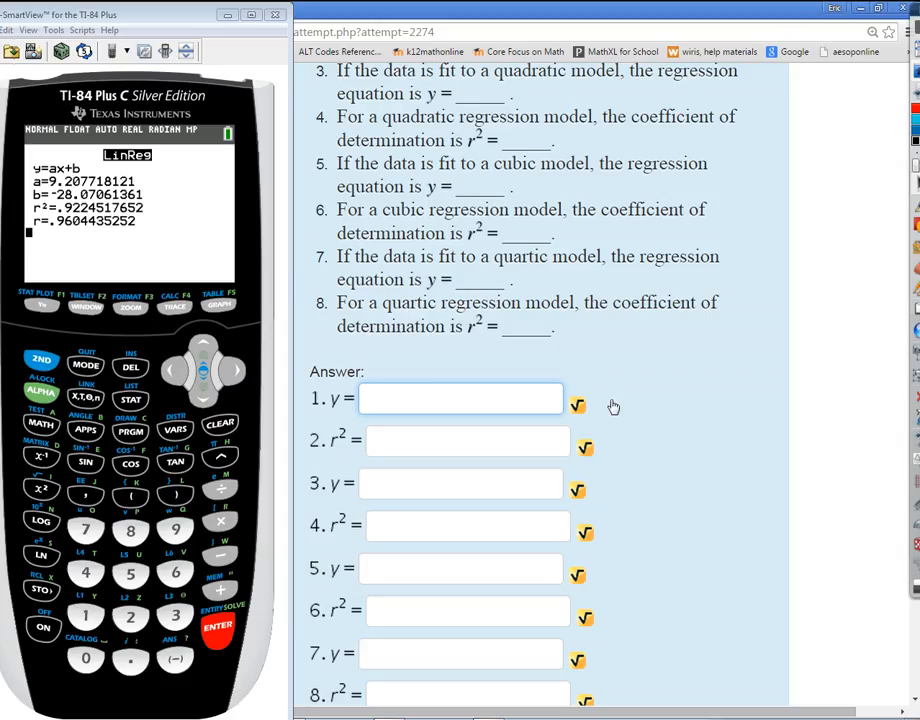
scroll(739, 518, "up", 5)
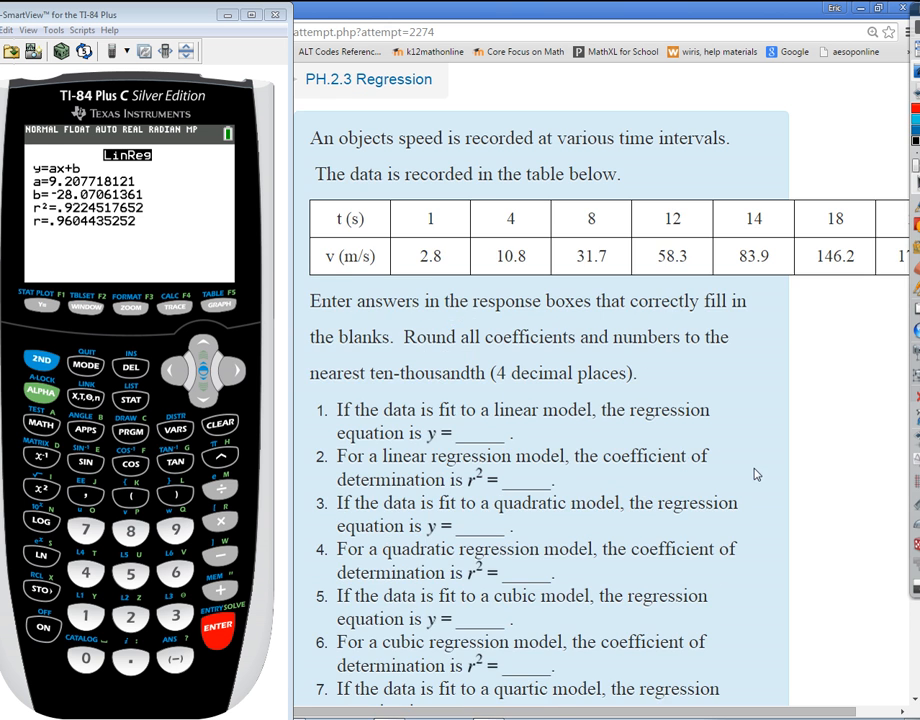
scroll(758, 474, "down", 5)
scroll(750, 480, "up", 1)
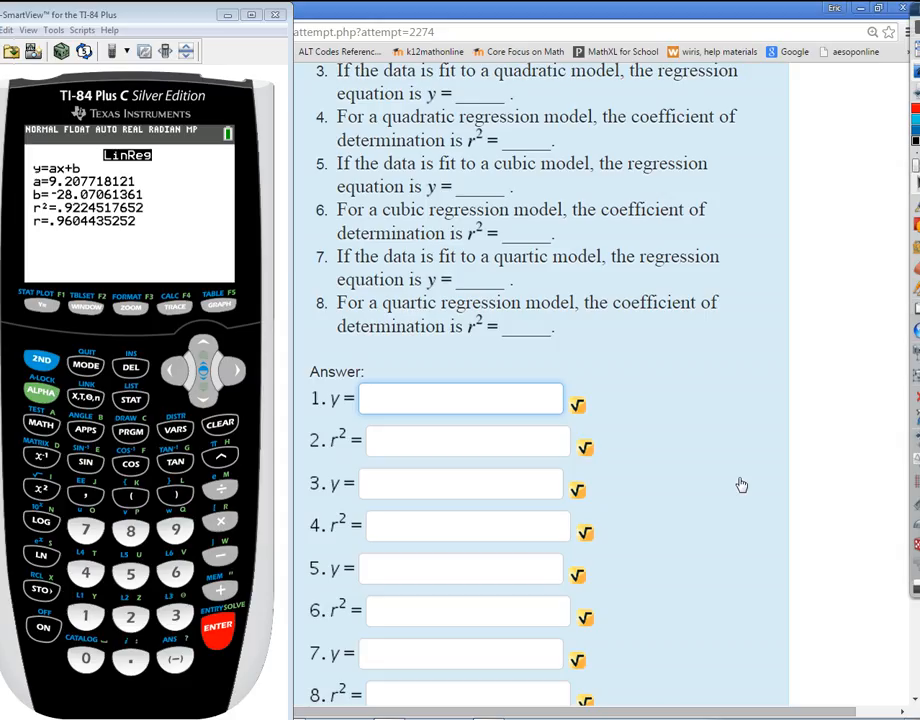
Step: Set the calculator's decimal display to 4 fixed places and return to the home screen
left_click(99, 372)
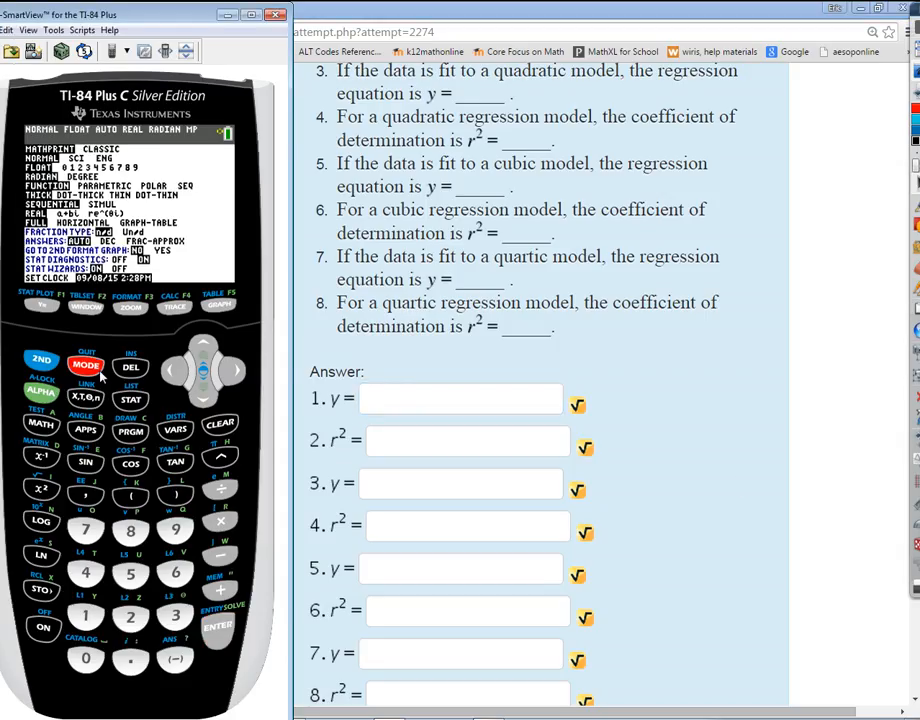
left_click(208, 396)
left_click(210, 397)
left_click(240, 373)
left_click(240, 373)
left_click(243, 373)
left_click(243, 373)
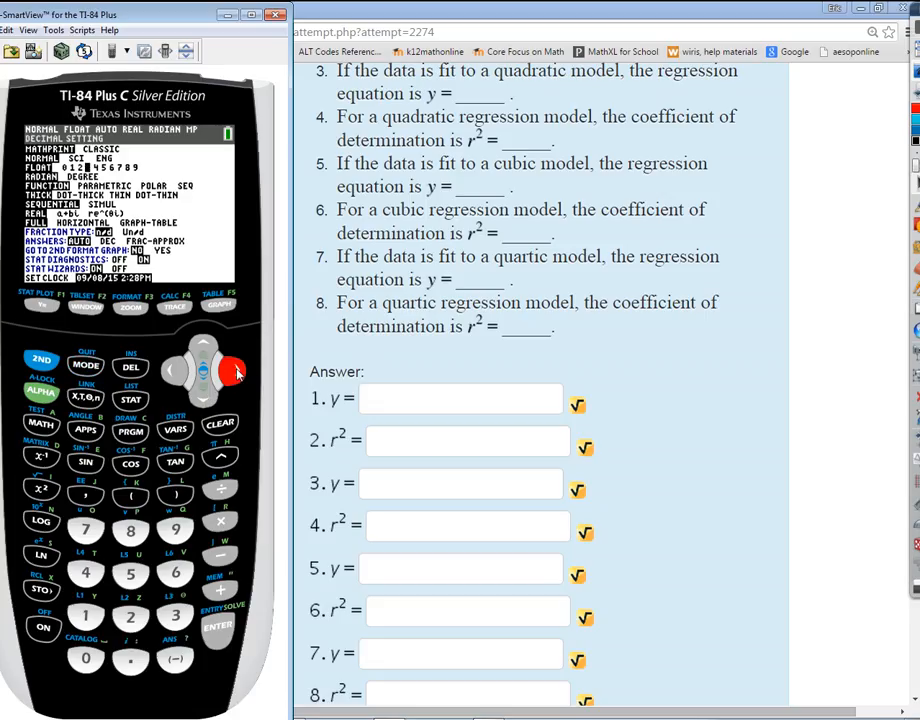
left_click(218, 628)
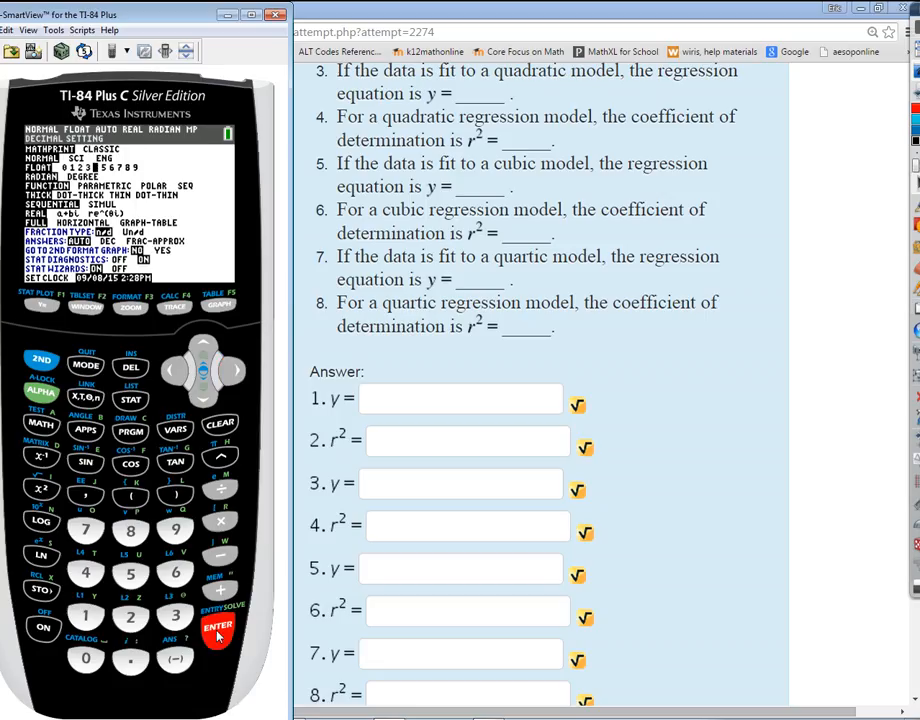
left_click(218, 630)
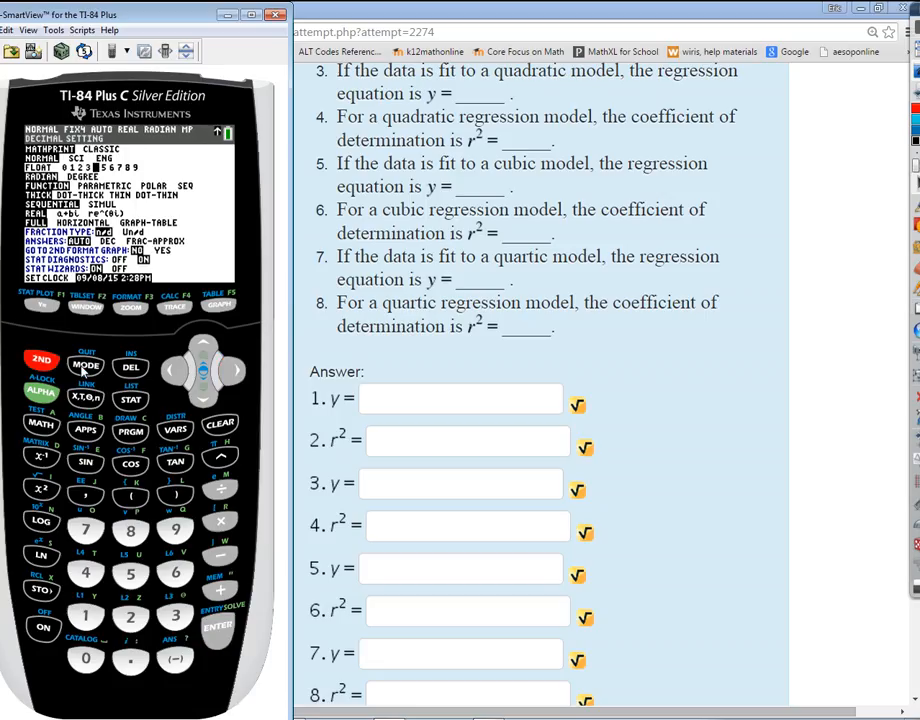
left_click(86, 366)
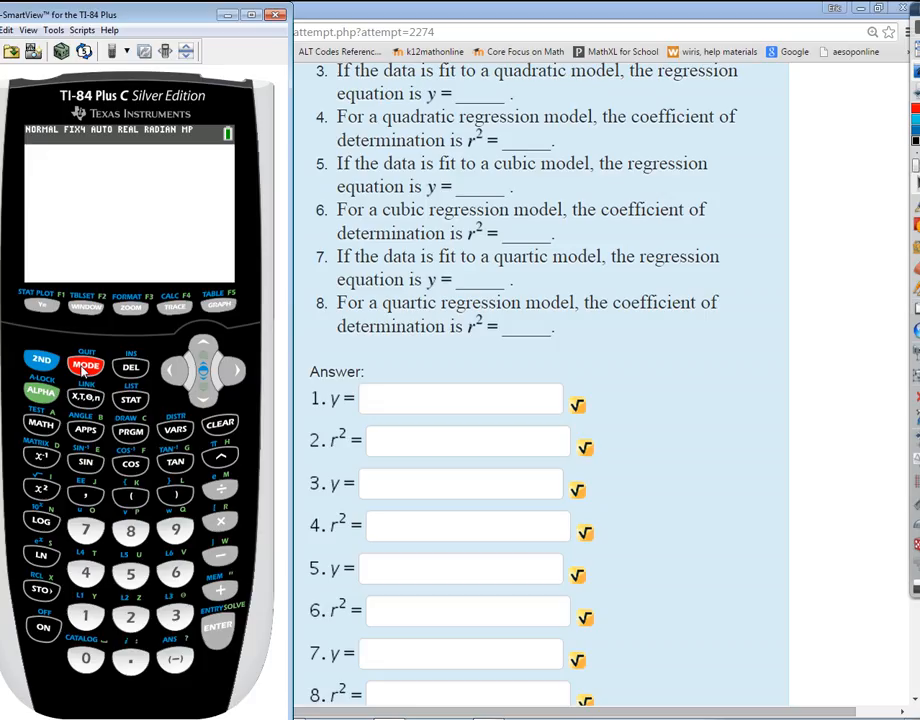
Step: Recall the previous LinReg(ax+b) L1,L2,Y1 command and run it again with the four-decimal setting
left_click(45, 369)
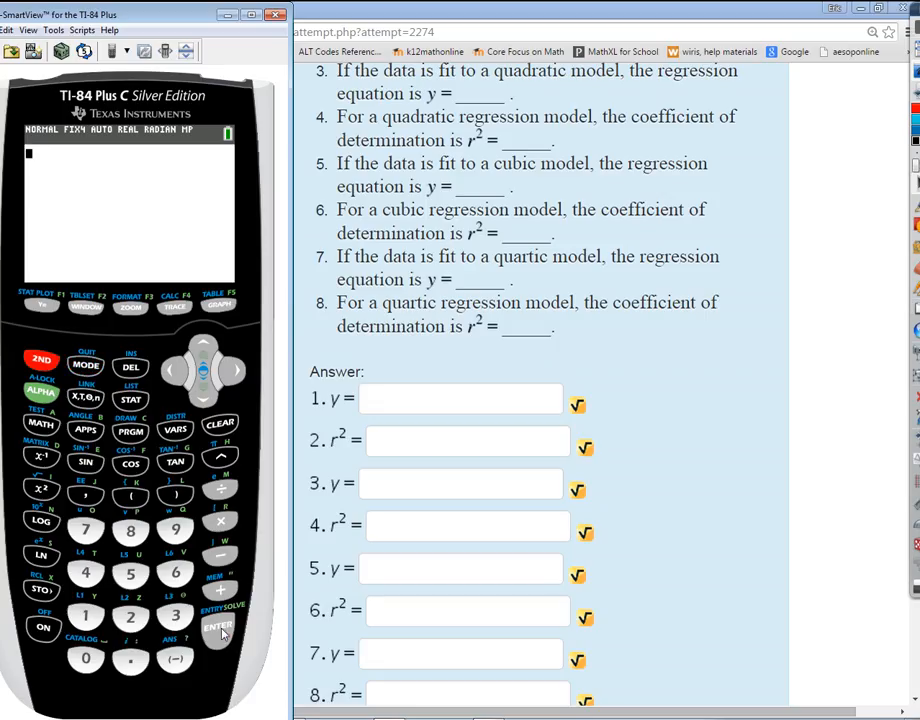
left_click(219, 631)
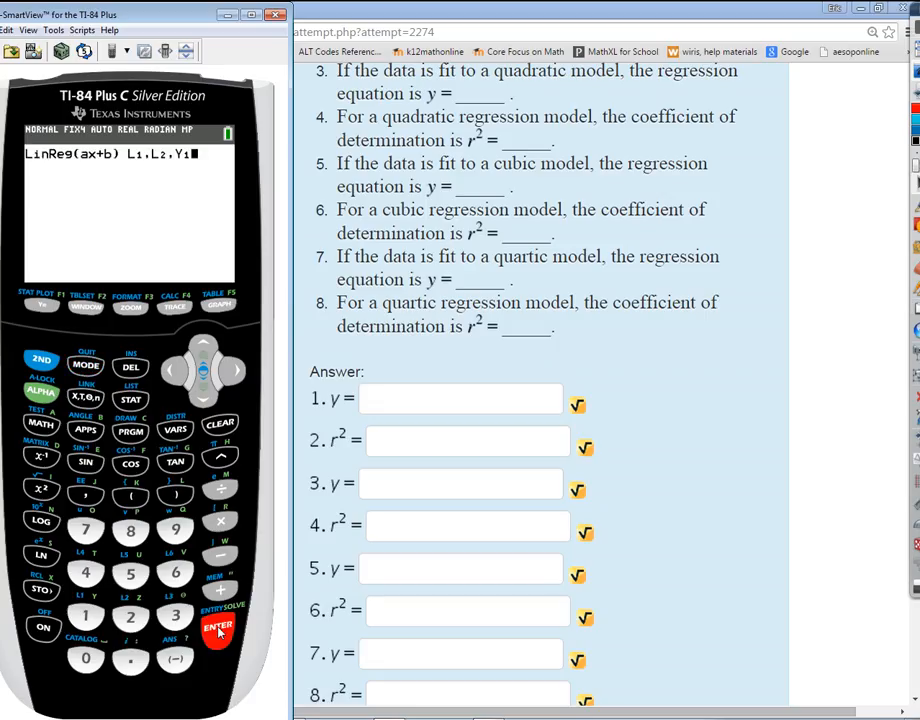
left_click(219, 631)
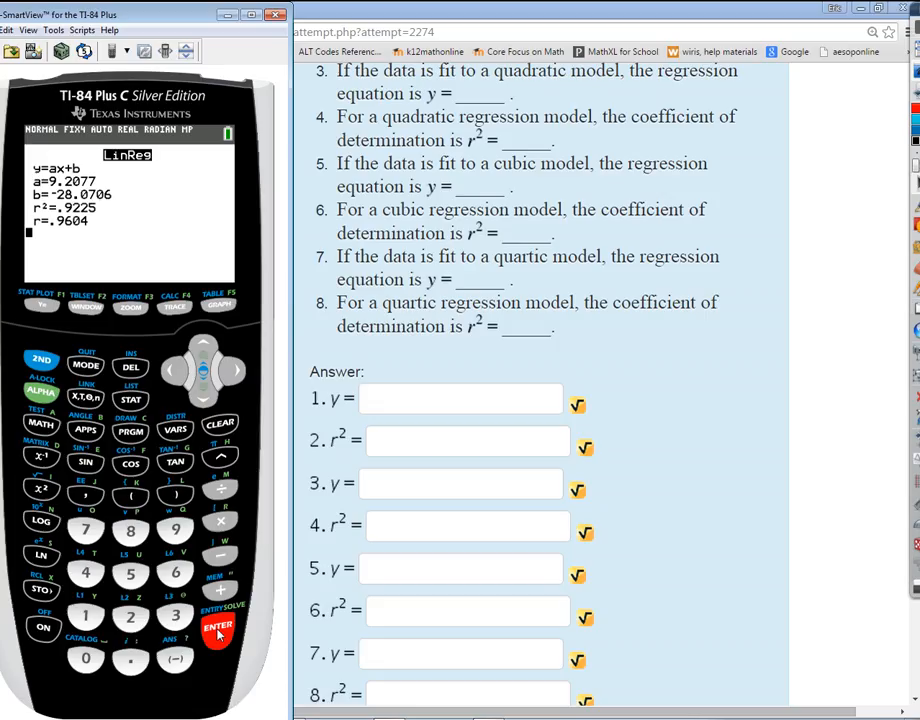
Step: Enter 9.2077x-28.0706 as the linear equation in answer 1 and 0.9225 as r² in answer 2
mouse_move(918, 285)
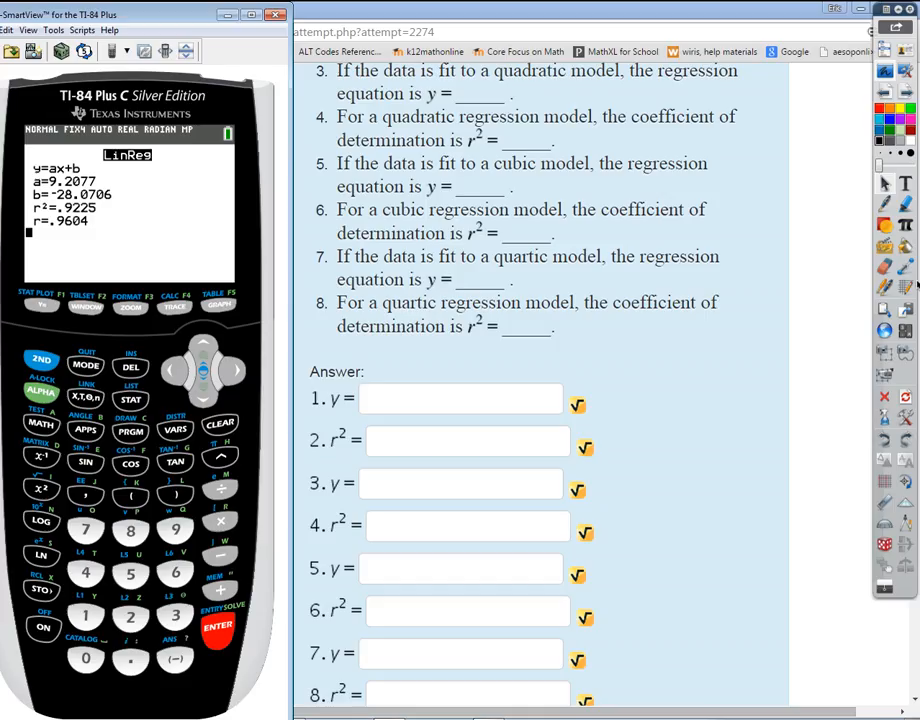
left_click(391, 398)
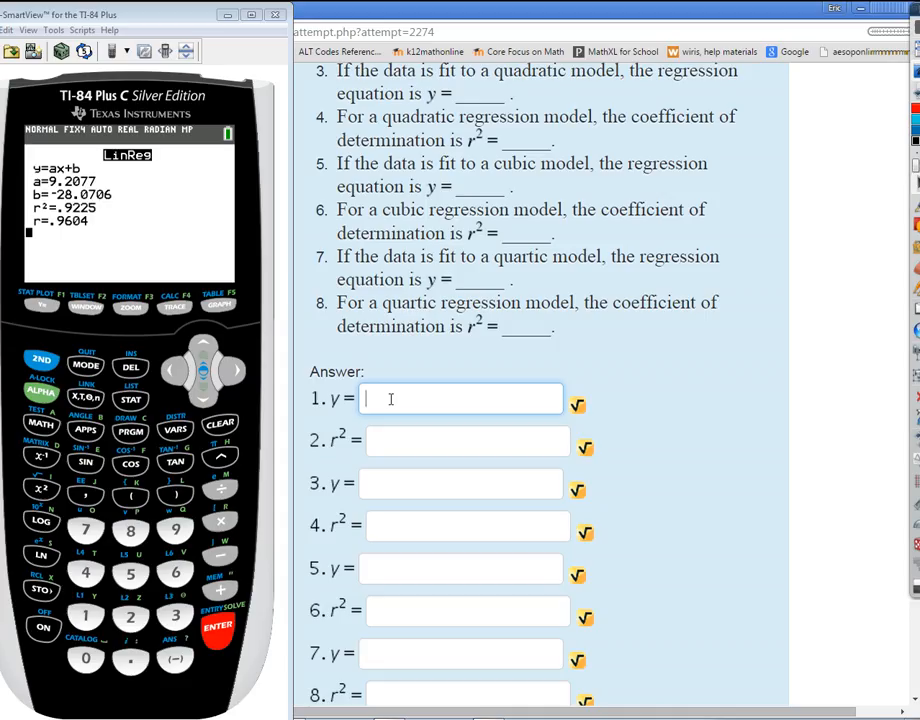
type("9.2077*x")
key("Left")
key("BackSpace")
type("-28.0706")
left_click(431, 443)
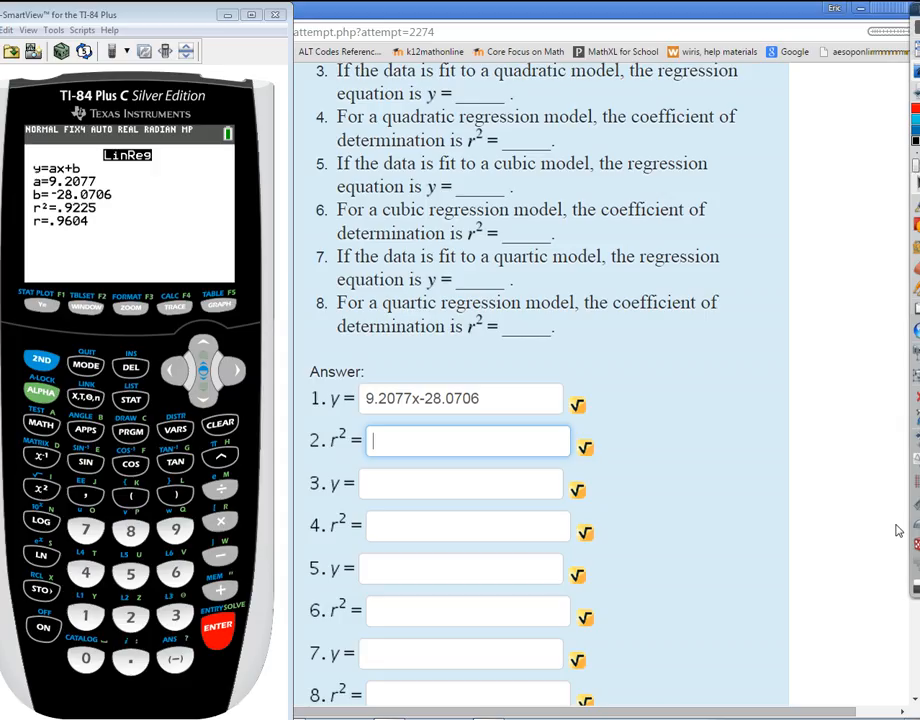
type("0.9225")
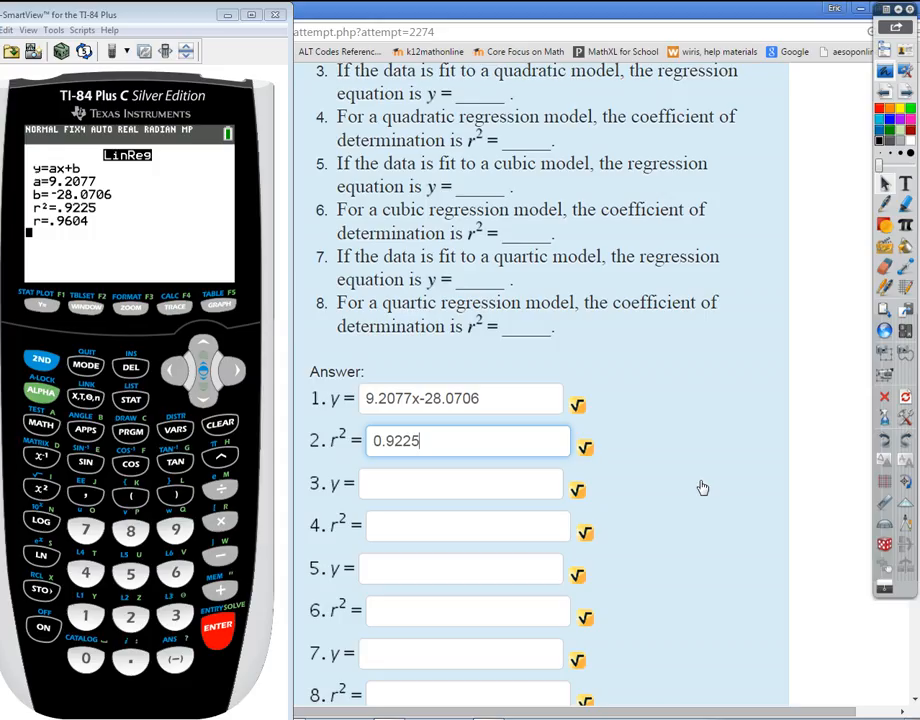
Step: Graph the stored linear regression line over the scatter plot
left_click(220, 305)
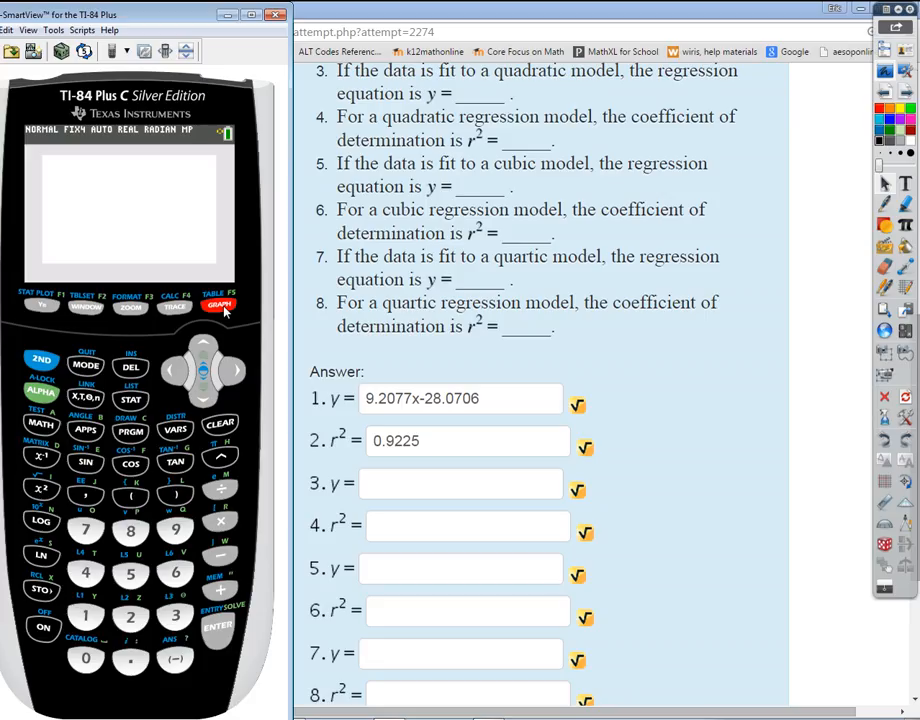
Step: Calculate the quadratic regression QuadReg with Xlist L1 and Ylist L2, storing the regression equation in Y2
left_click(134, 400)
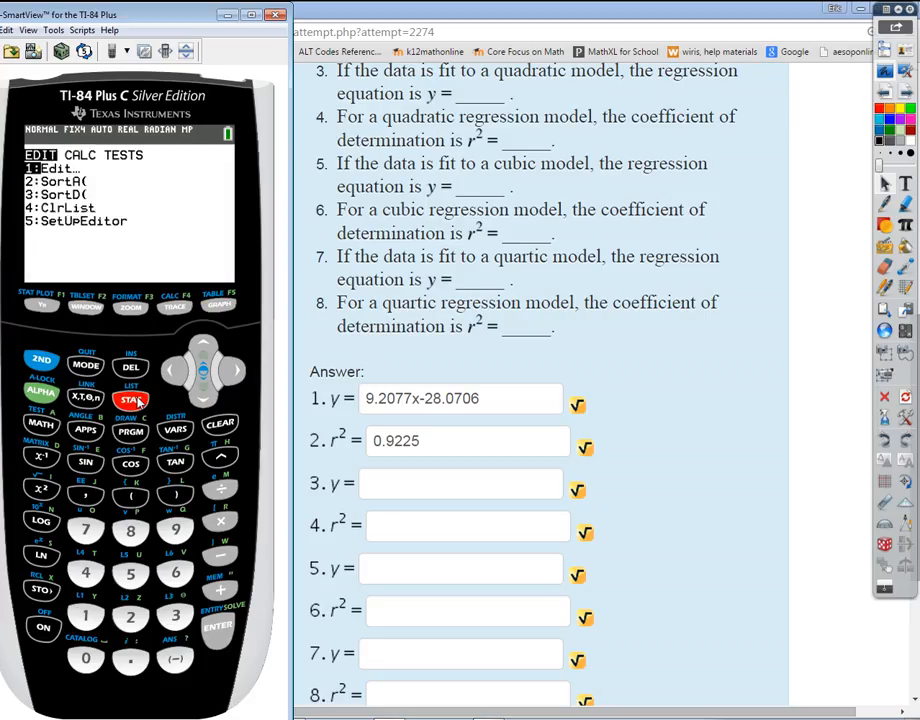
left_click(233, 372)
left_click(131, 574)
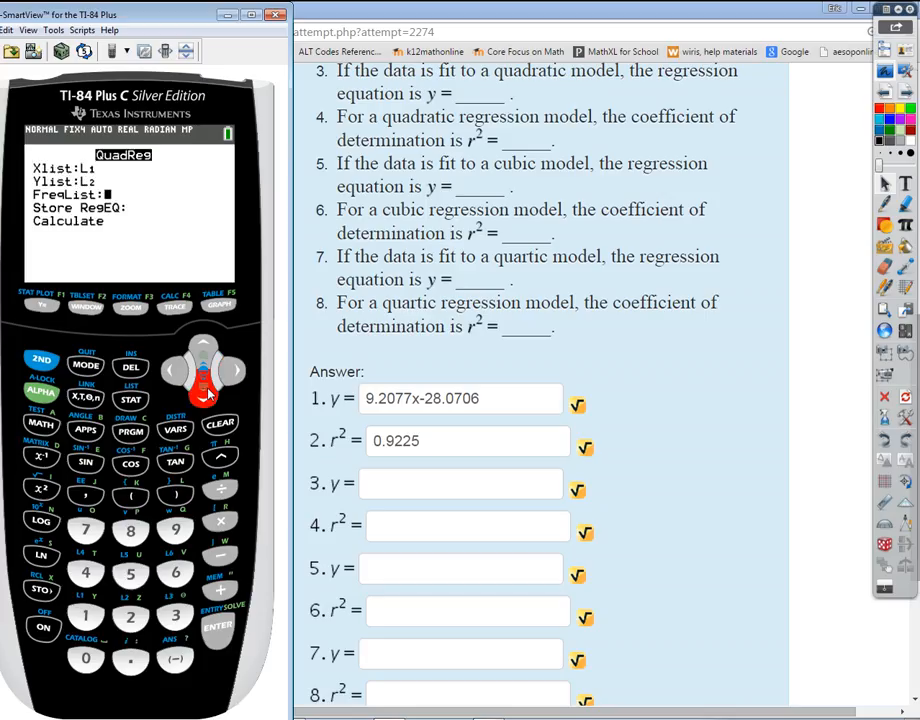
left_click(205, 393)
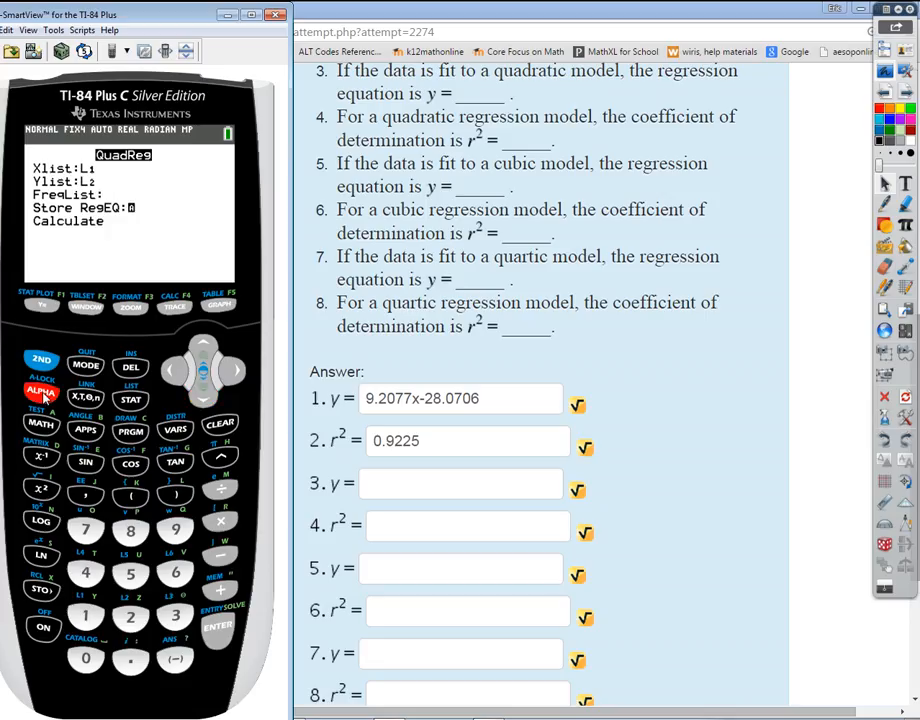
left_click(184, 308)
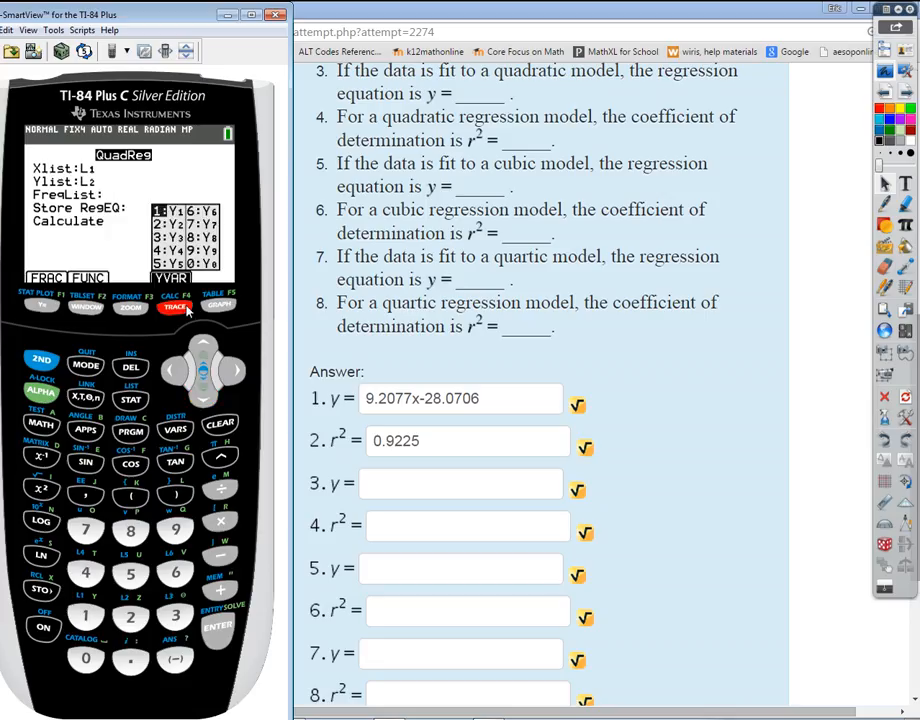
left_click(131, 623)
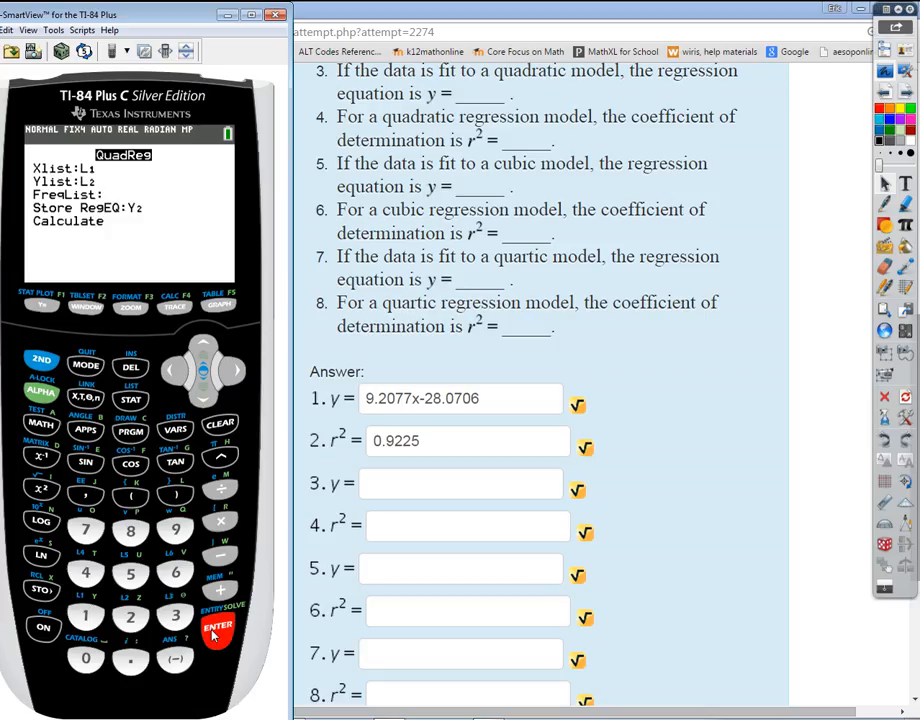
Step: Open the equation editor for answer 3 and place its window clear of the calculator
left_click(577, 494)
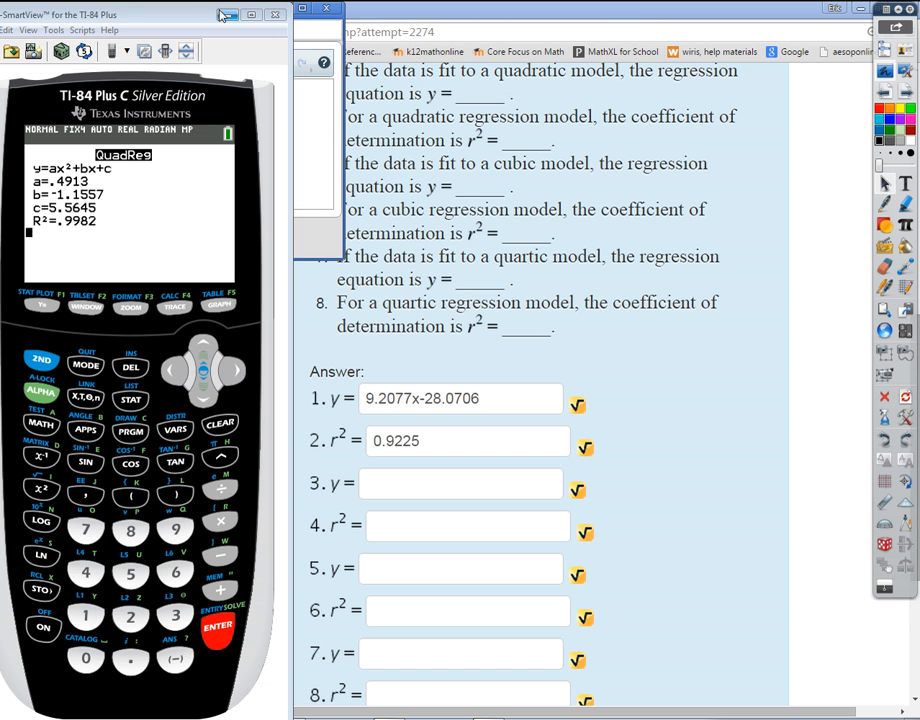
left_click_drag(193, 17, 179, 61)
left_click_drag(198, 10, 588, 53)
left_click_drag(177, 57, 199, 18)
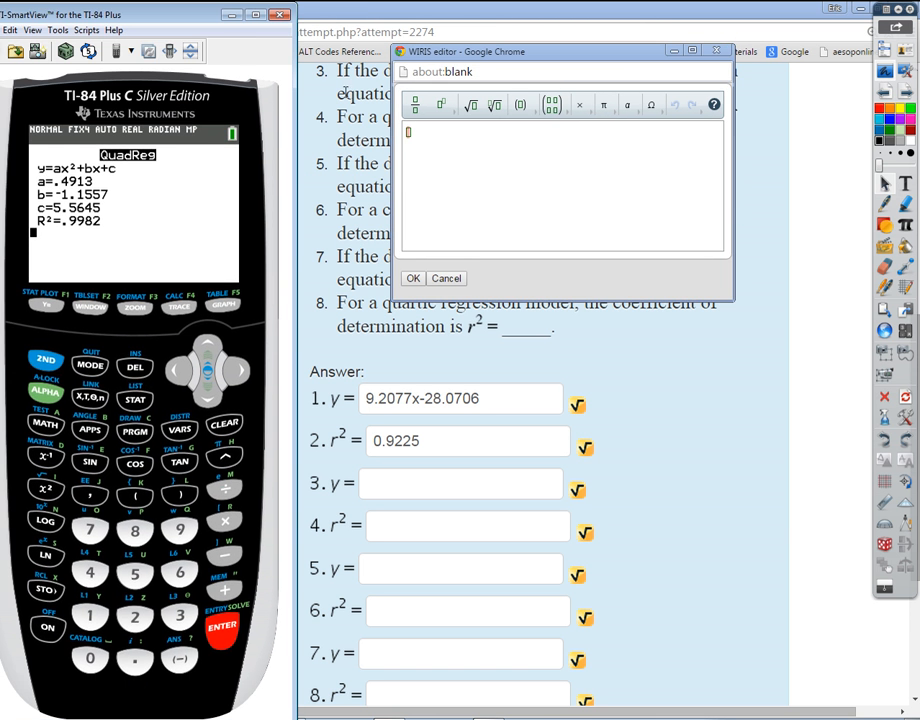
left_click(405, 134)
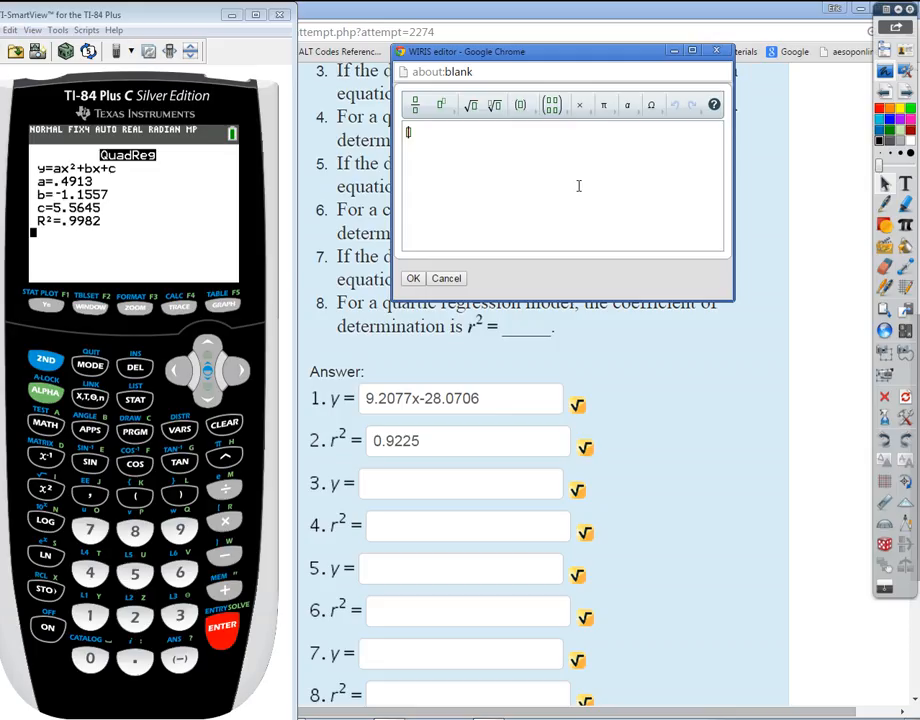
Step: Enter 0.4913x²-1.1557x+5.5645 as the quadratic regression equation and insert it as answer 3
type("0.4913x")
left_click(441, 106)
type("2")
type("-")
type("1.")
type("1")
type("557")
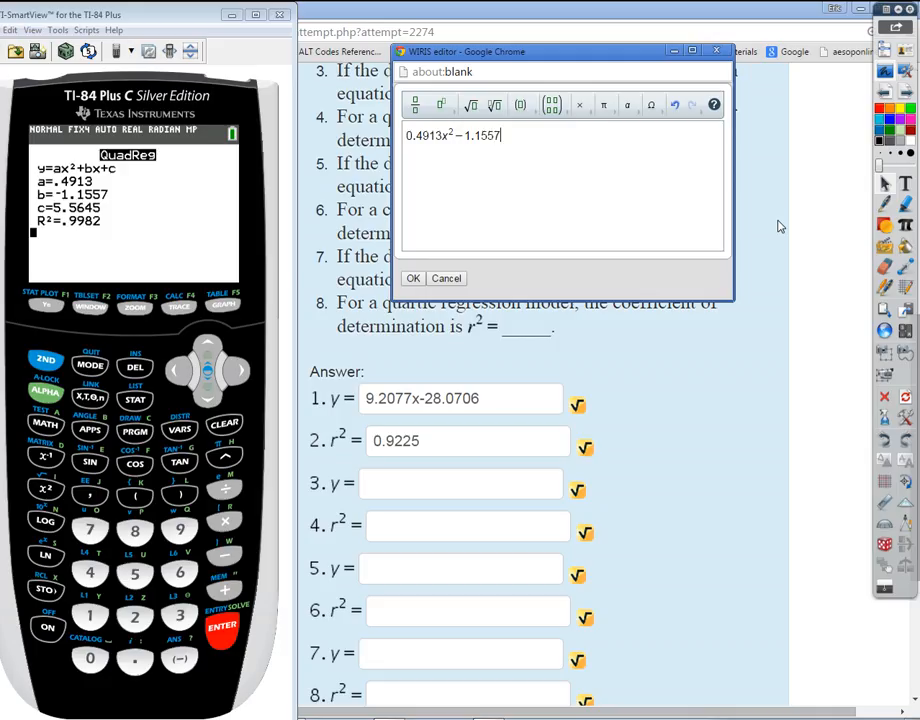
type("x+5.5645")
left_click(410, 279)
Step: Enter 0.9982 as the quadratic model's r² in answer 4
left_click(445, 517)
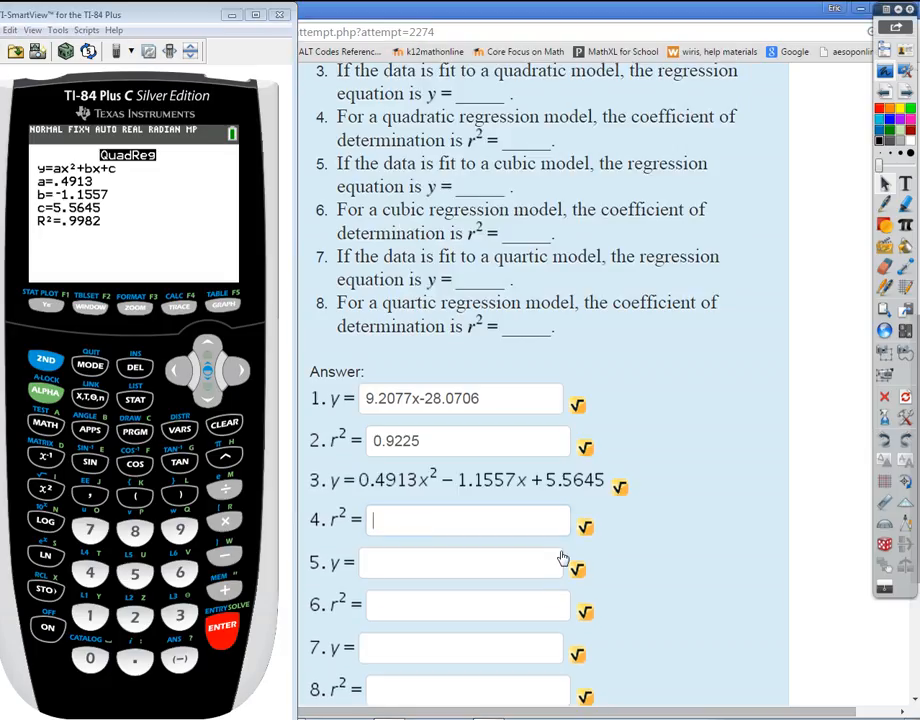
type("0.")
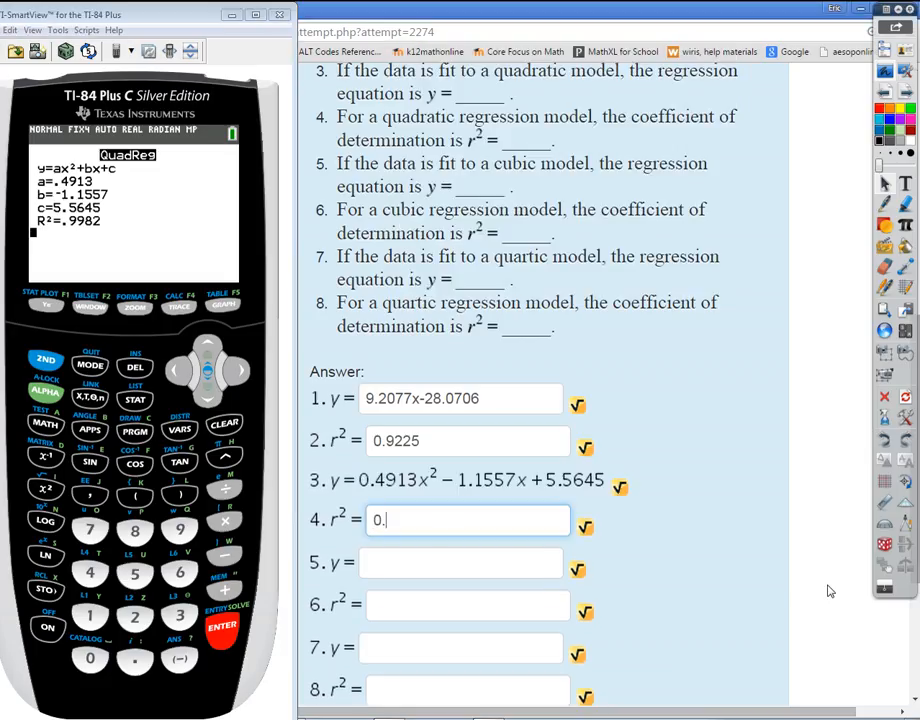
type("9982")
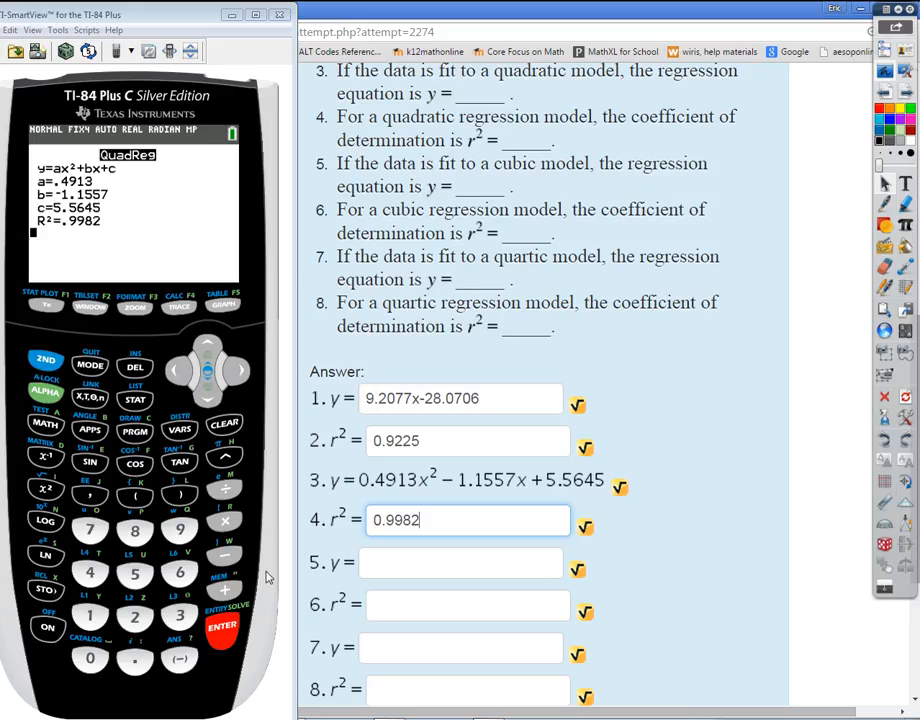
Step: Graph the stored quadratic regression curve with the linear model over the scatter plot
left_click(224, 306)
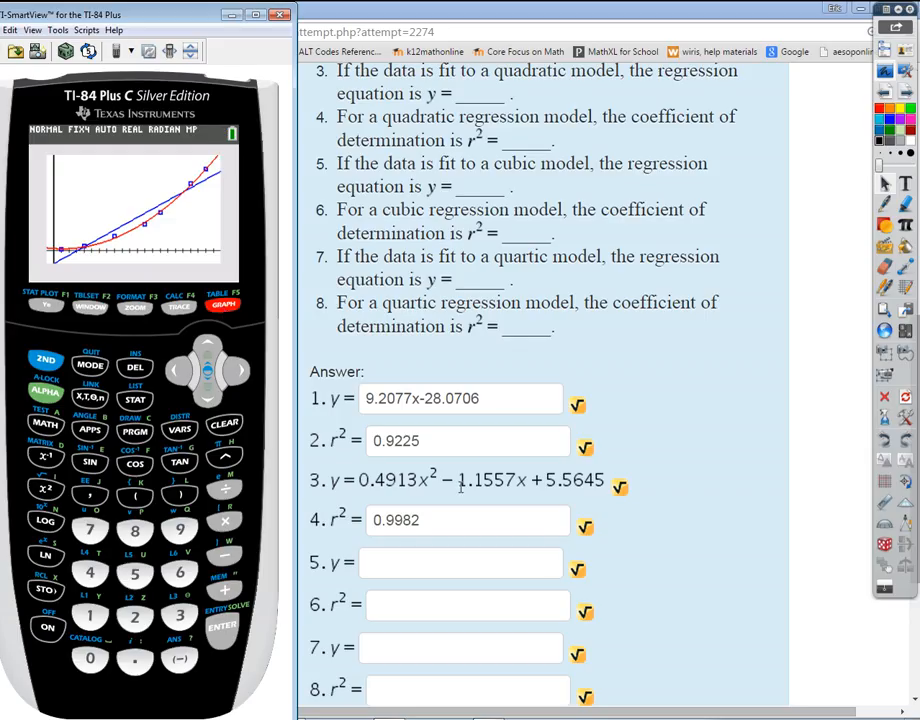
left_click(709, 555)
scroll(709, 555, "down", 1)
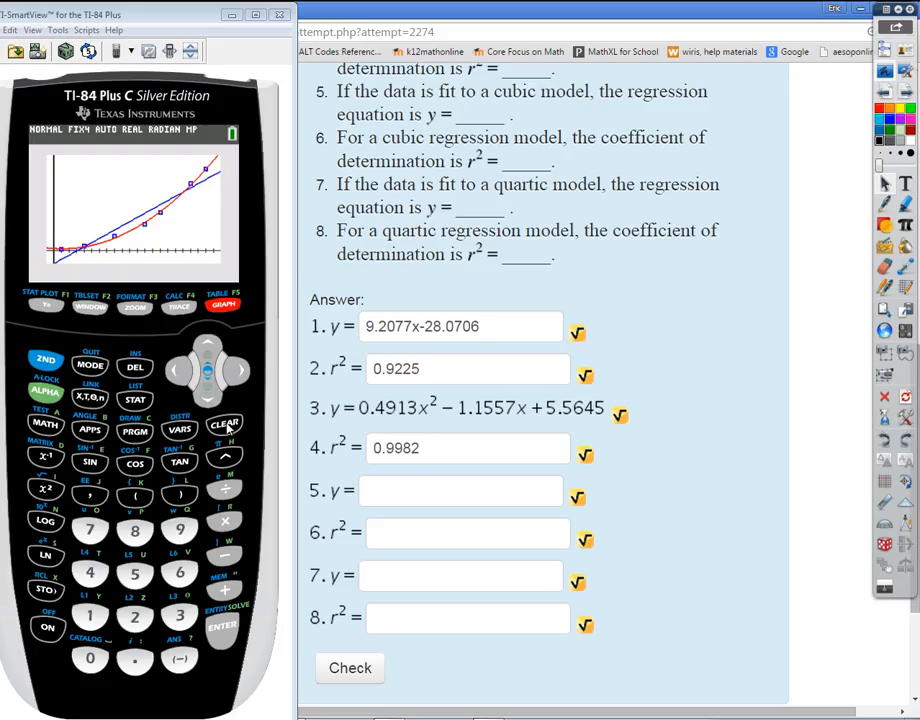
Step: Start a cubic regression (CubicReg) from the calculator's statistics calculations
left_click(135, 399)
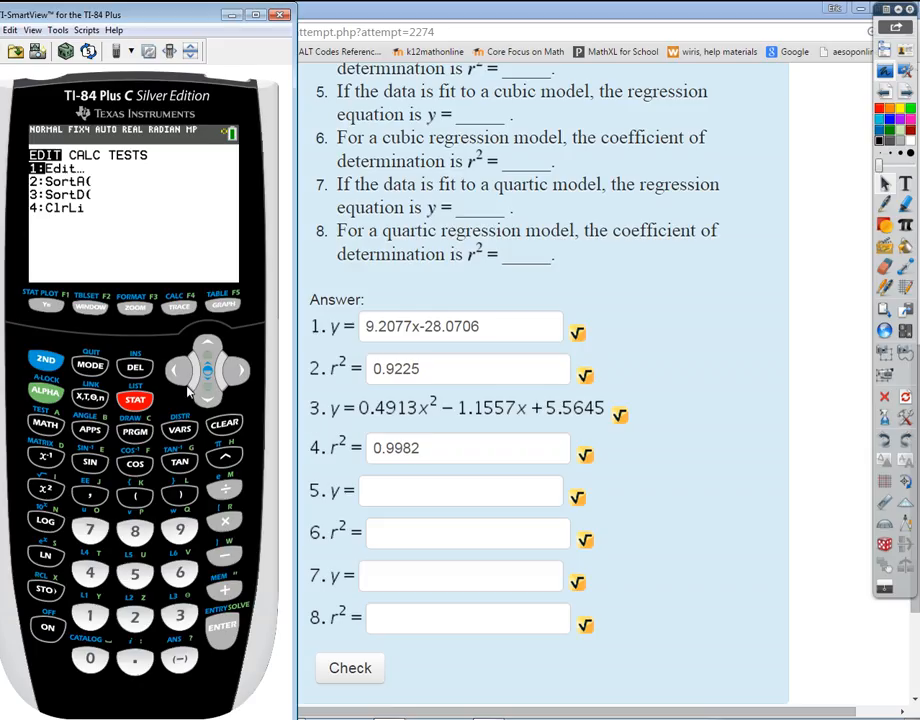
left_click(231, 373)
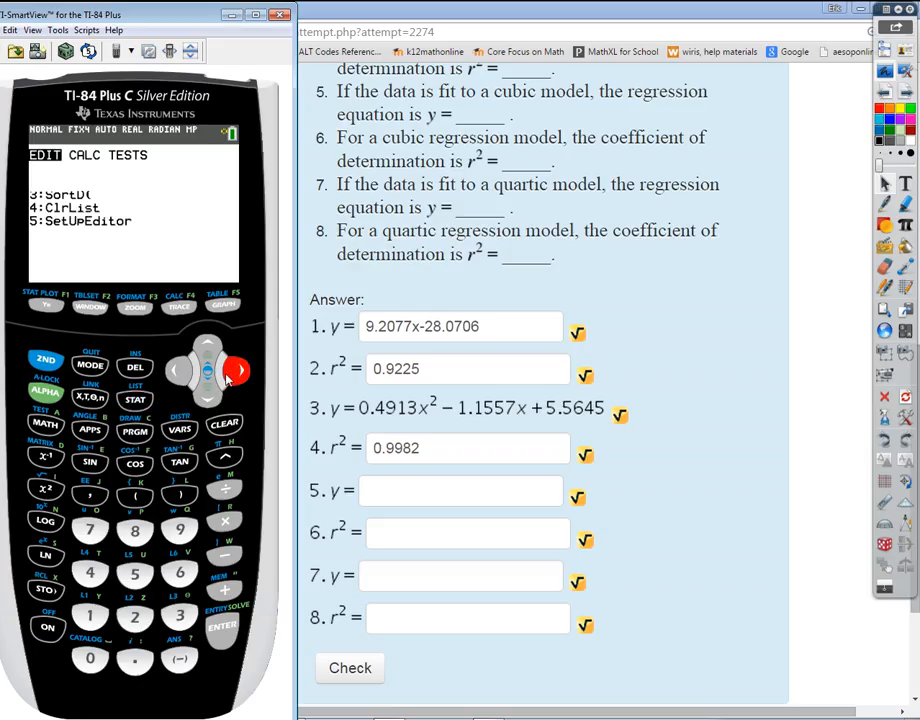
left_click(209, 399)
left_click(209, 399)
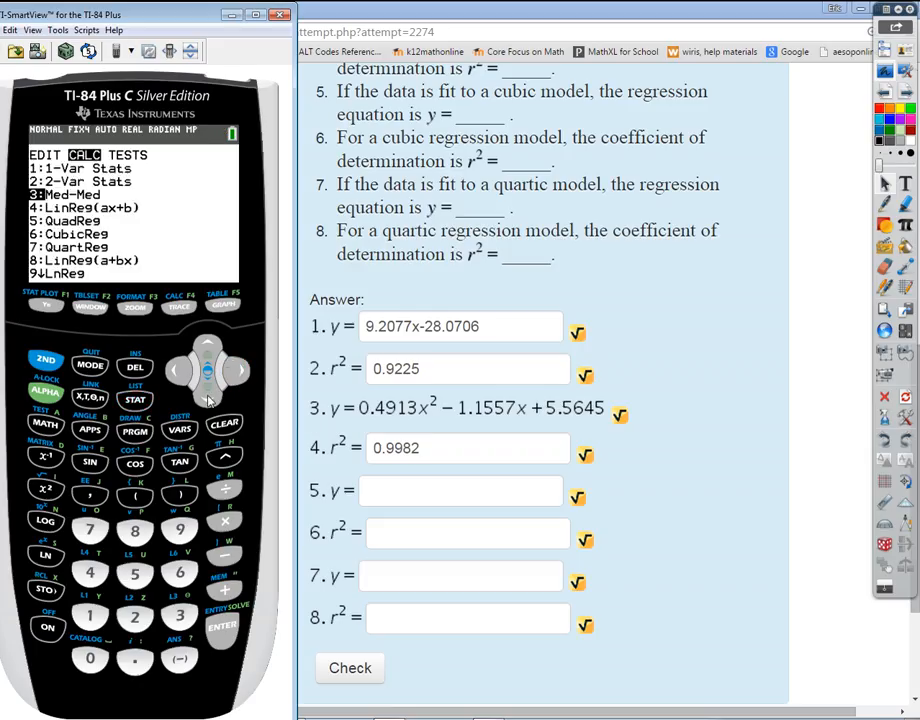
left_click(209, 399)
left_click(209, 399)
left_click(209, 399)
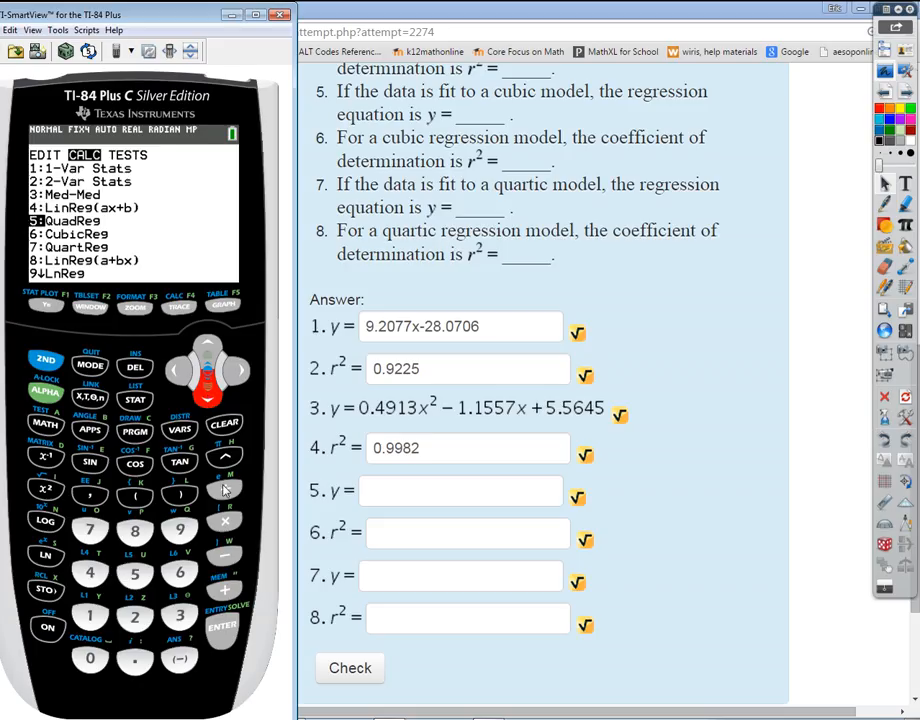
left_click(181, 575)
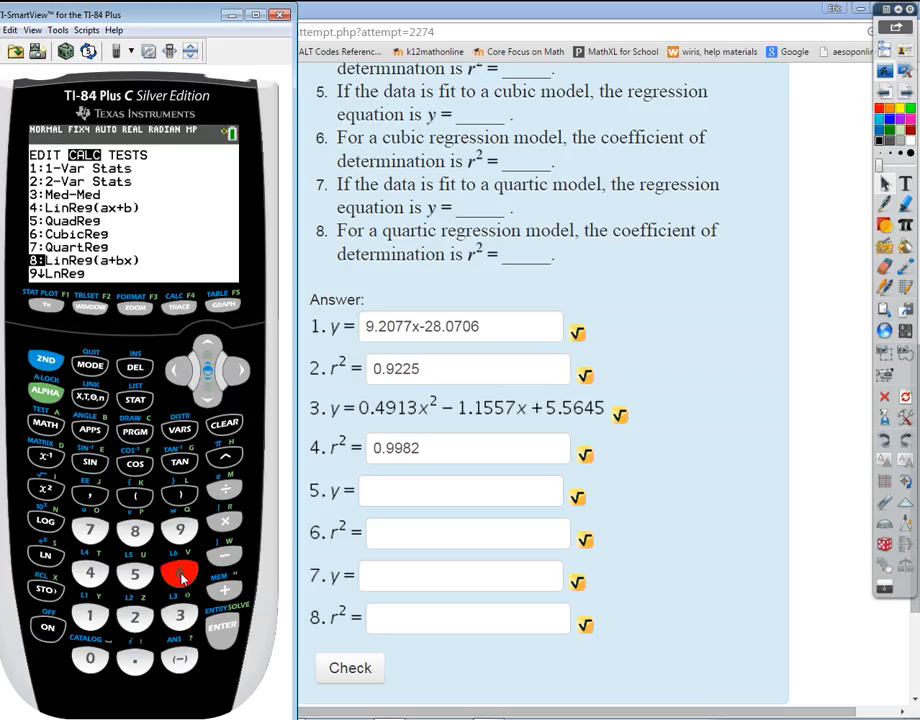
Step: Store the cubic regression equation in Y3 and calculate it with Xlist L1 and Ylist L2
left_click(209, 399)
left_click(209, 399)
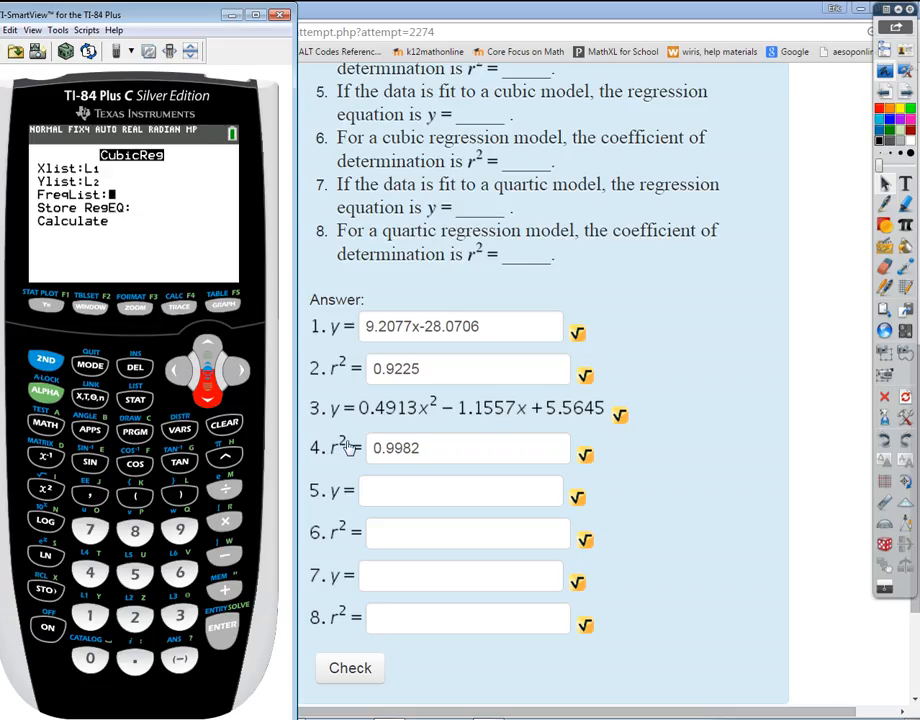
key("Down")
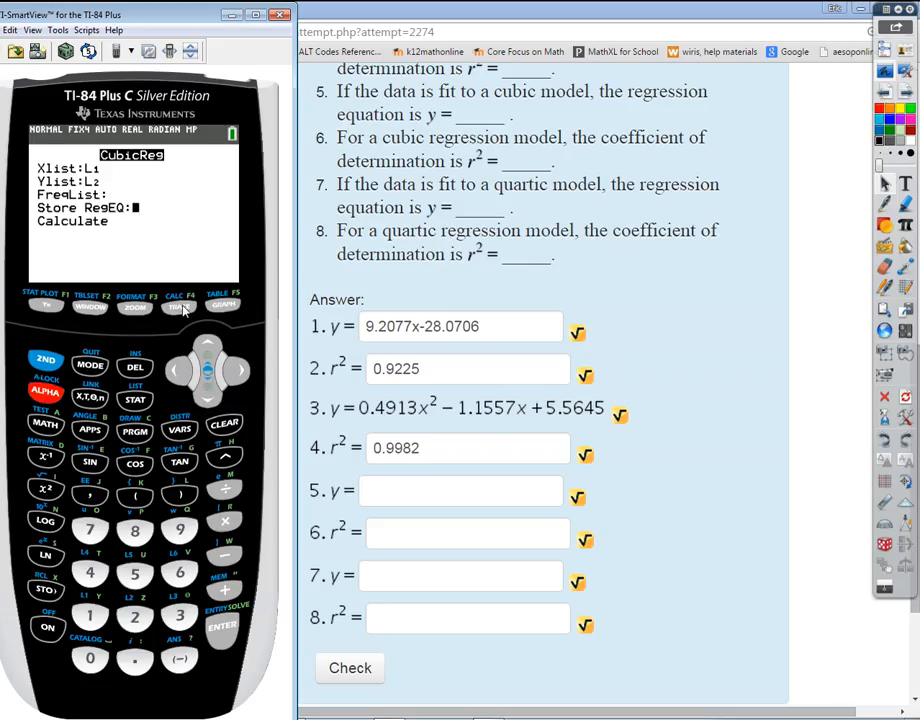
left_click(181, 308)
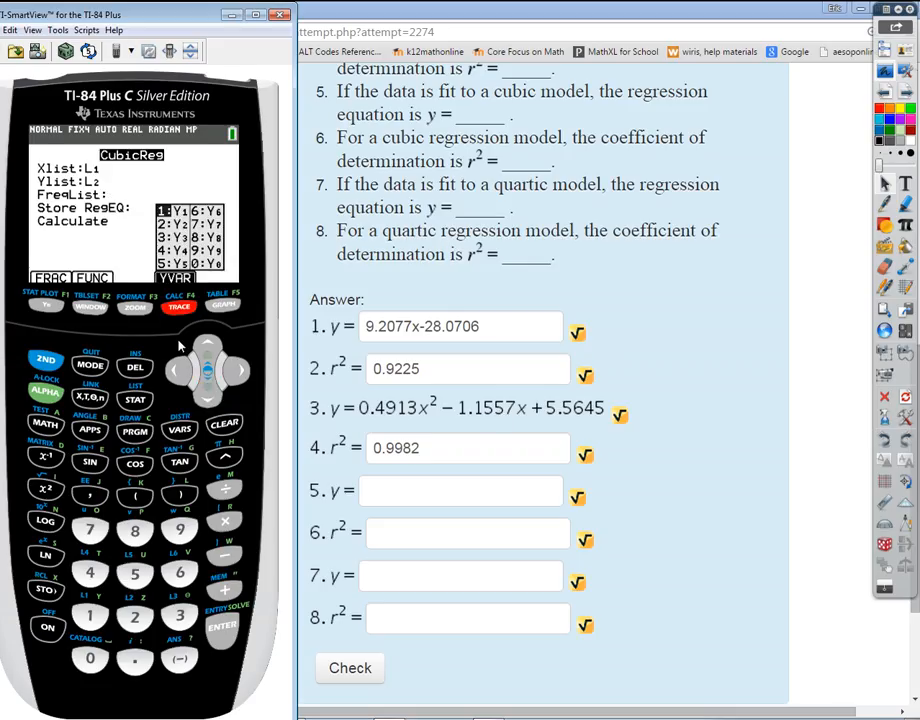
left_click(182, 615)
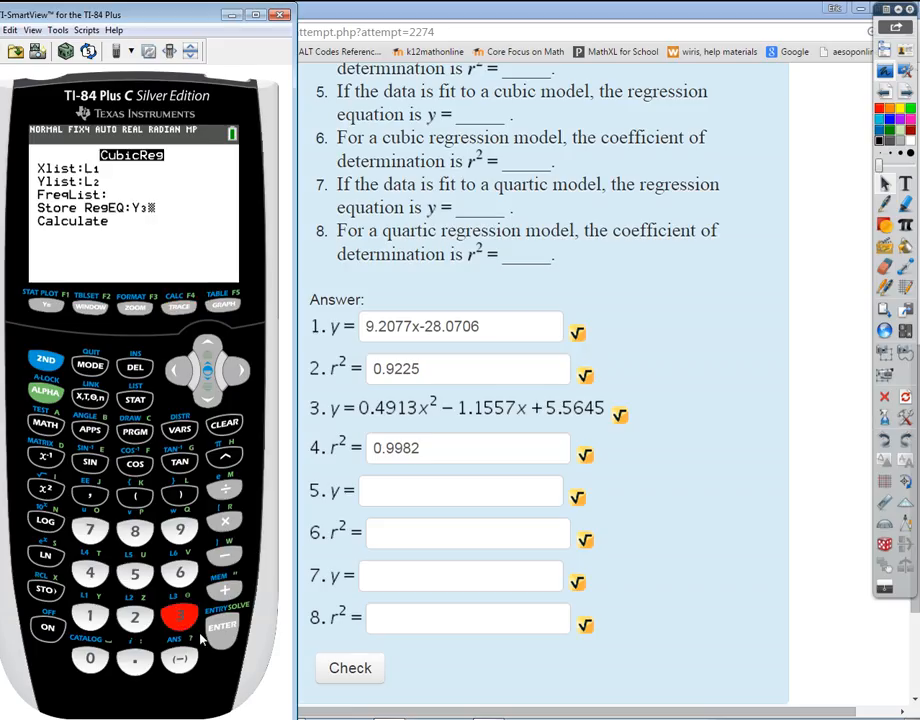
key("Down")
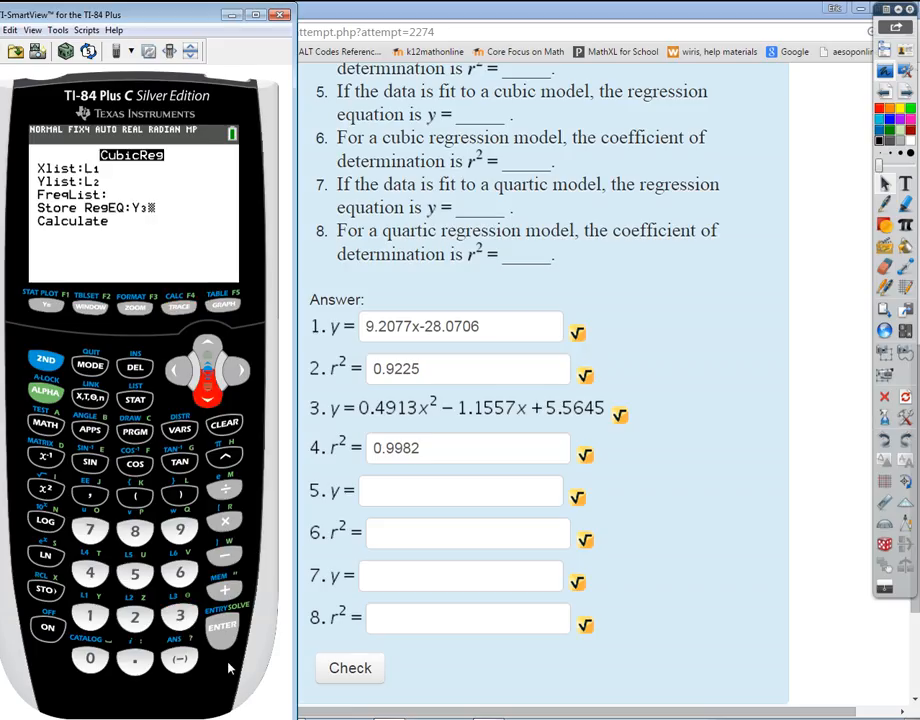
left_click(225, 630)
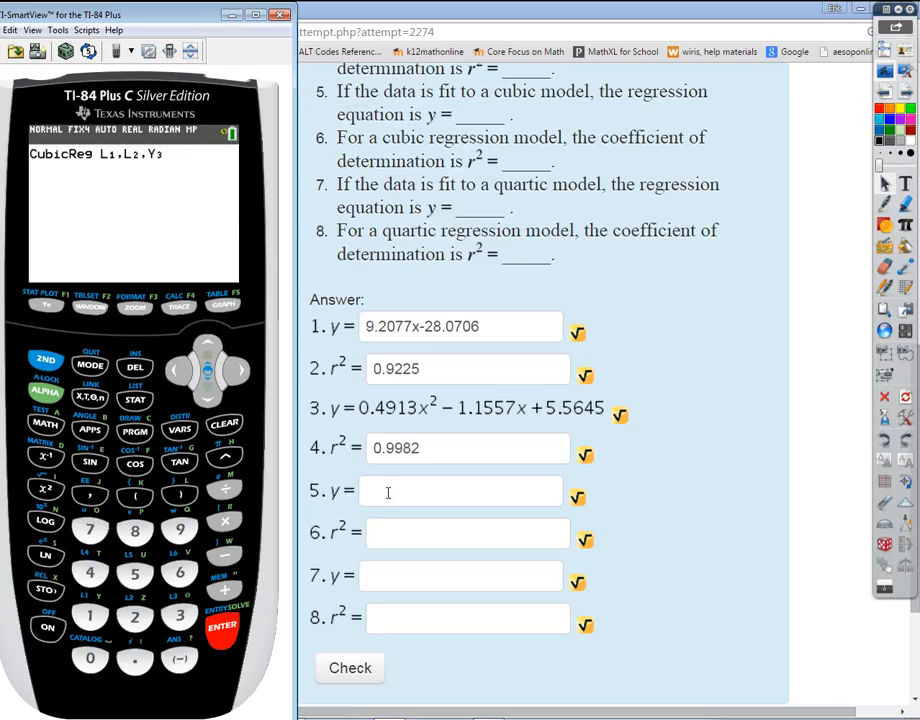
Step: Open the equation editor for answer 5 and arrange it beside the calculator
left_click(579, 499)
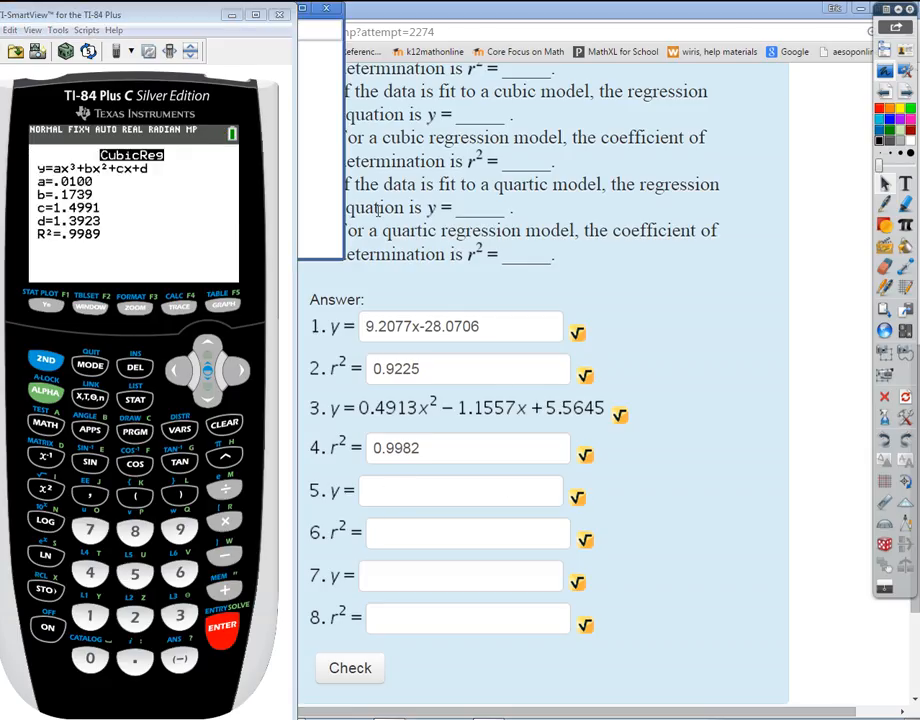
left_click_drag(197, 5, 619, 57)
left_click(181, 31)
left_click_drag(181, 31, 185, 14)
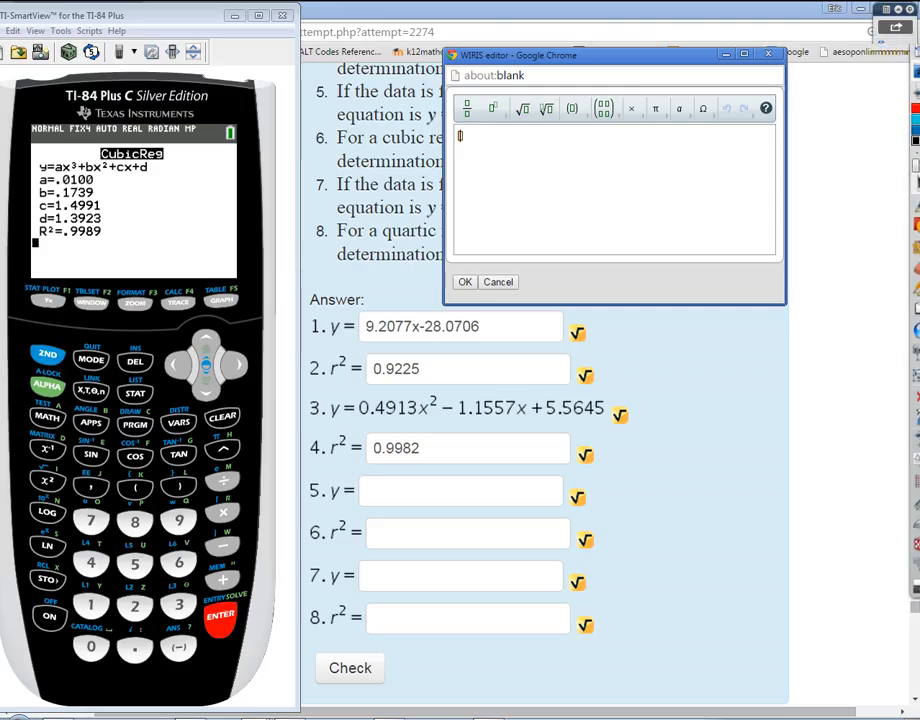
Step: Enter 0.01x³+0.1739x² as the first two terms of the cubic regression equation
type("0.1x")
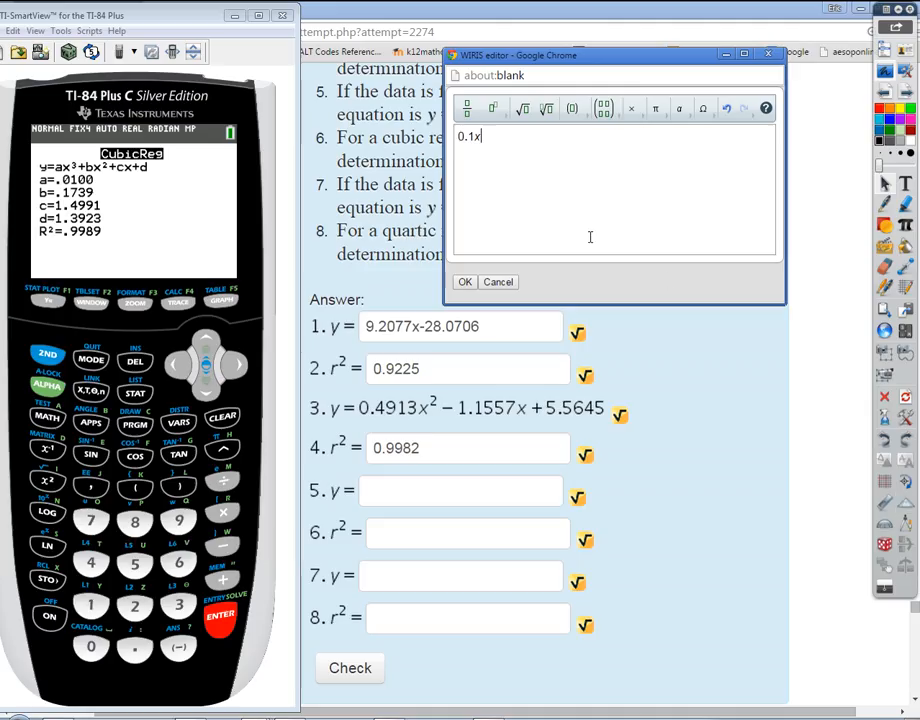
left_click(473, 136)
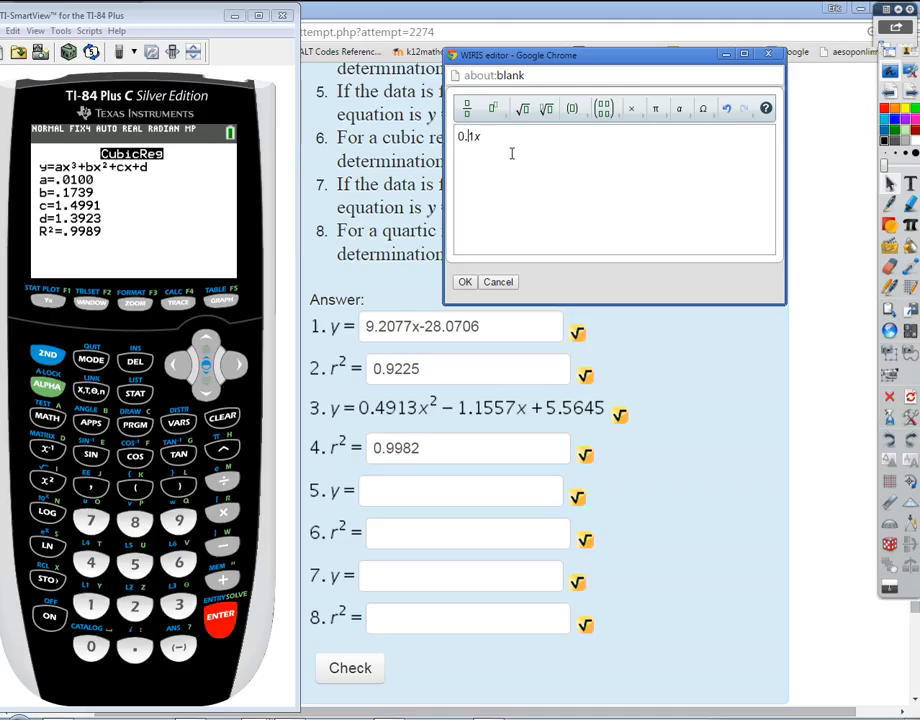
type("0")
left_click(507, 135)
left_click(492, 110)
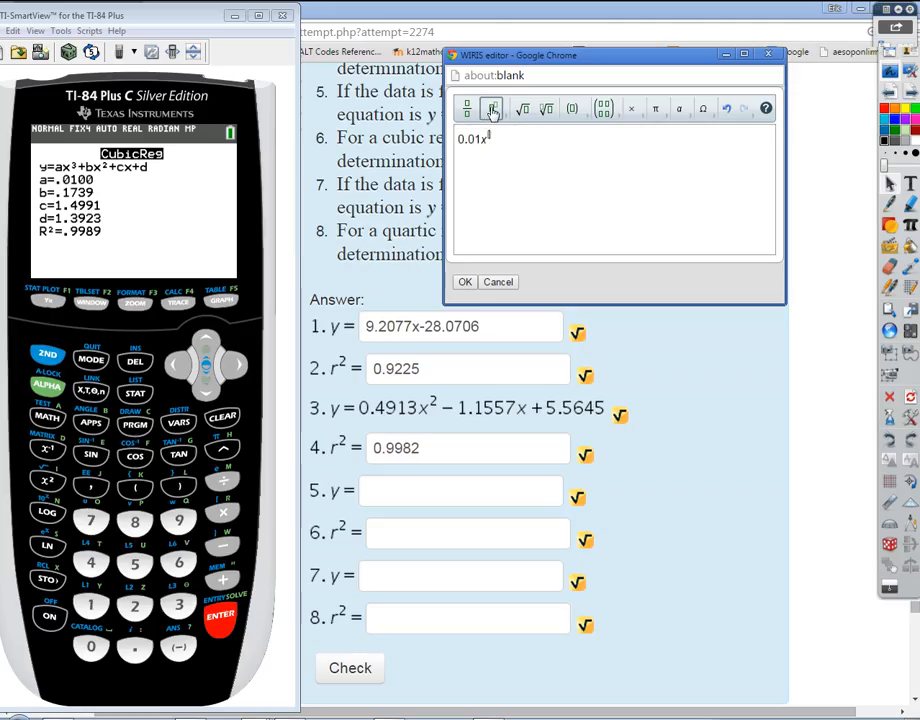
type("3")
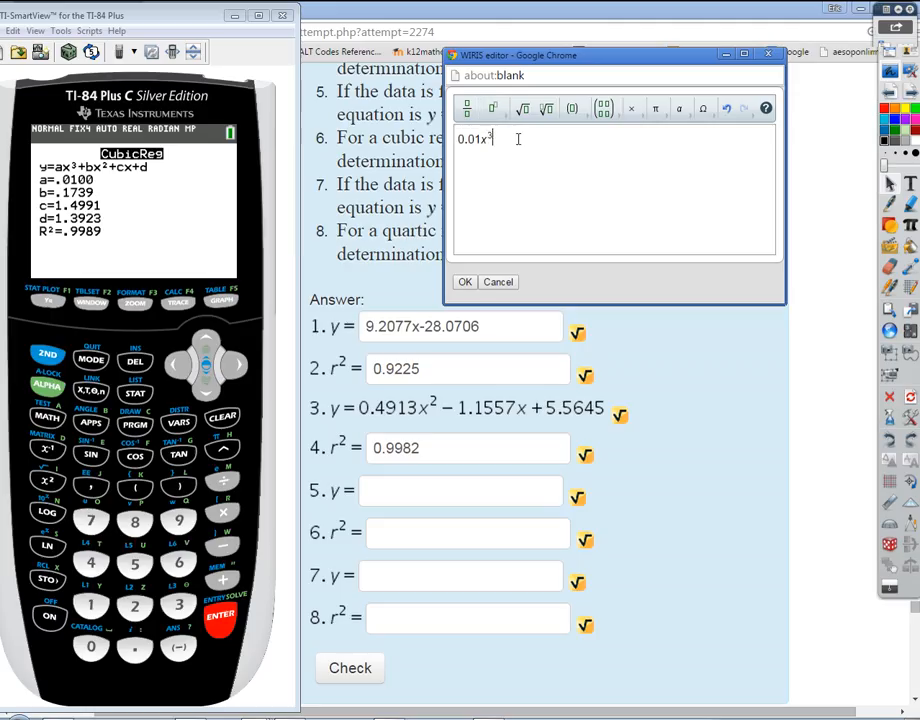
key("Right")
type("+0.1739x")
left_click(494, 114)
type("2")
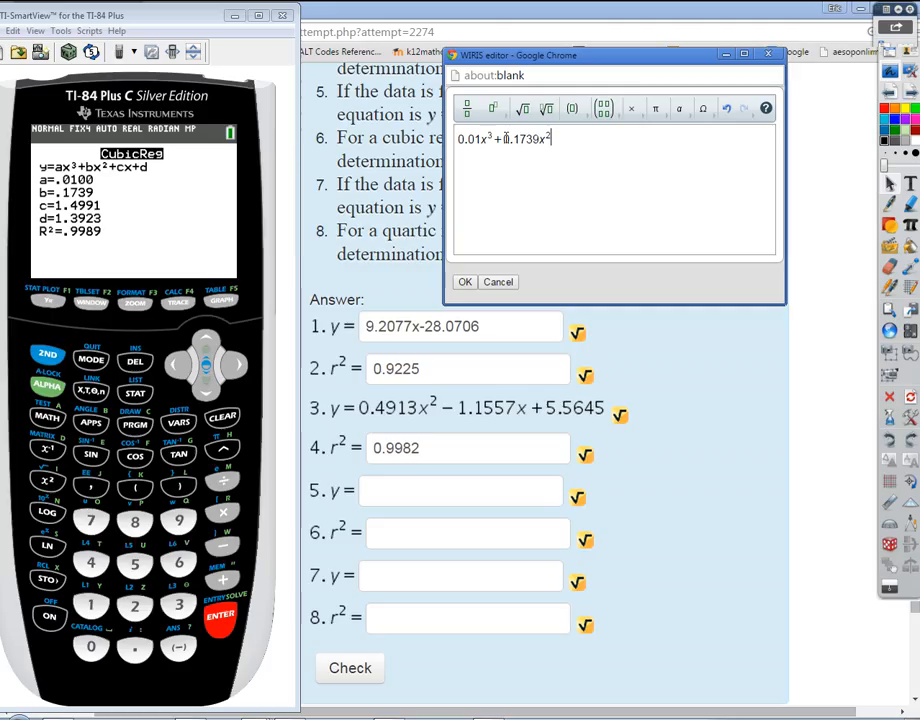
Step: Complete the cubic equation in answer 5 with +1.4991x+1.3923 and enter 0.9989 as r² in answer 6
key("Right")
type("+1.499")
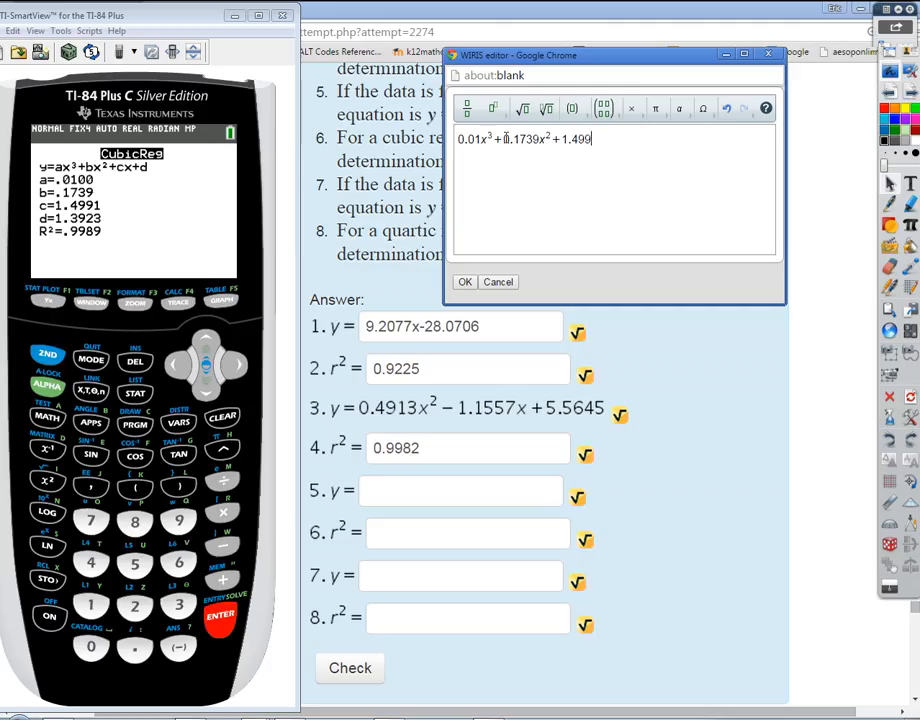
type("1x+1.39")
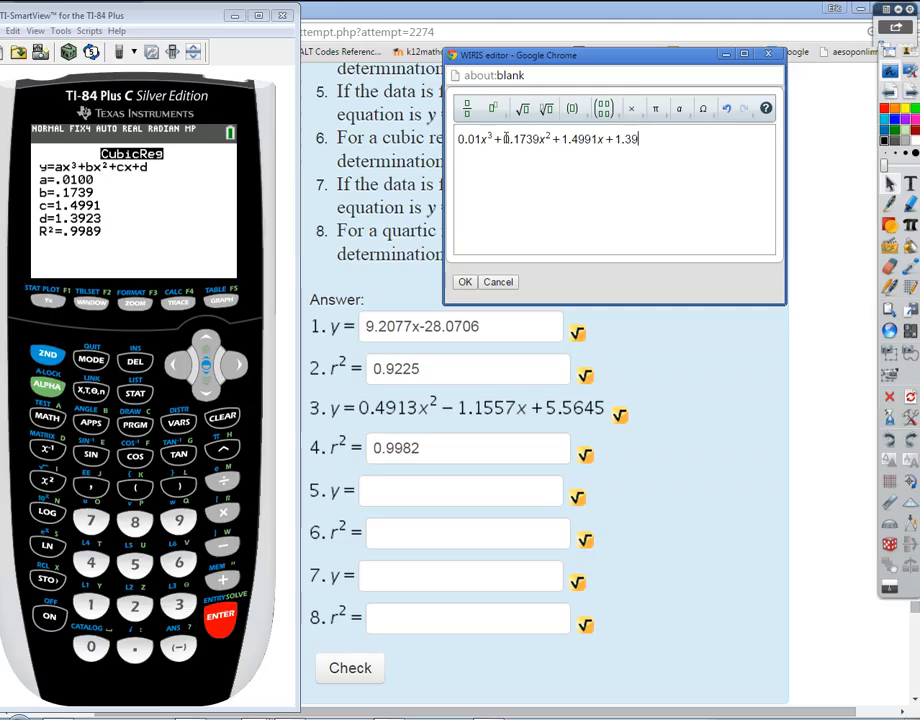
type("23")
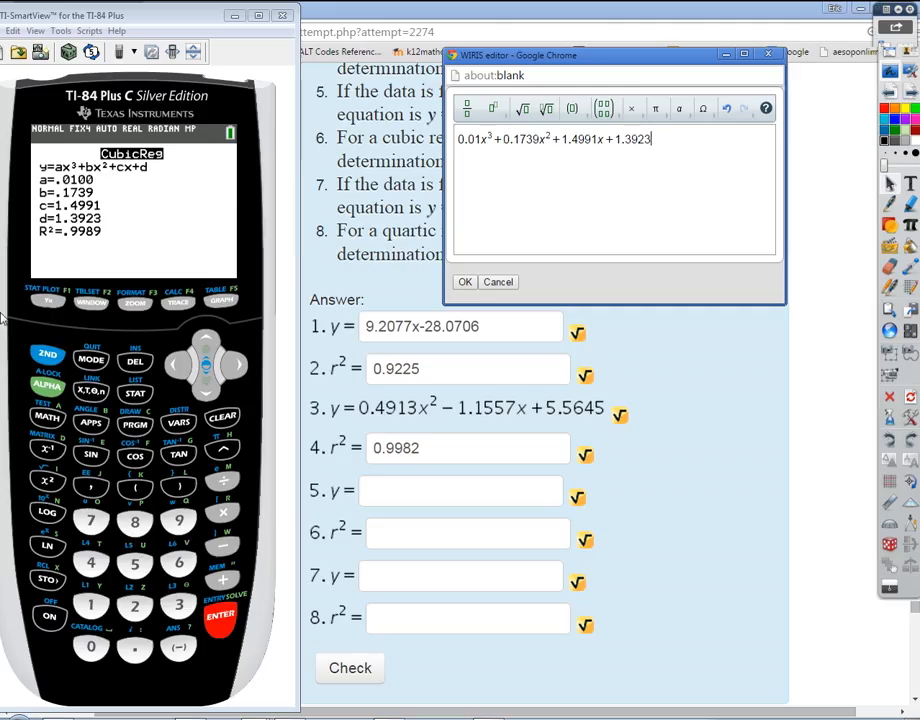
left_click(463, 283)
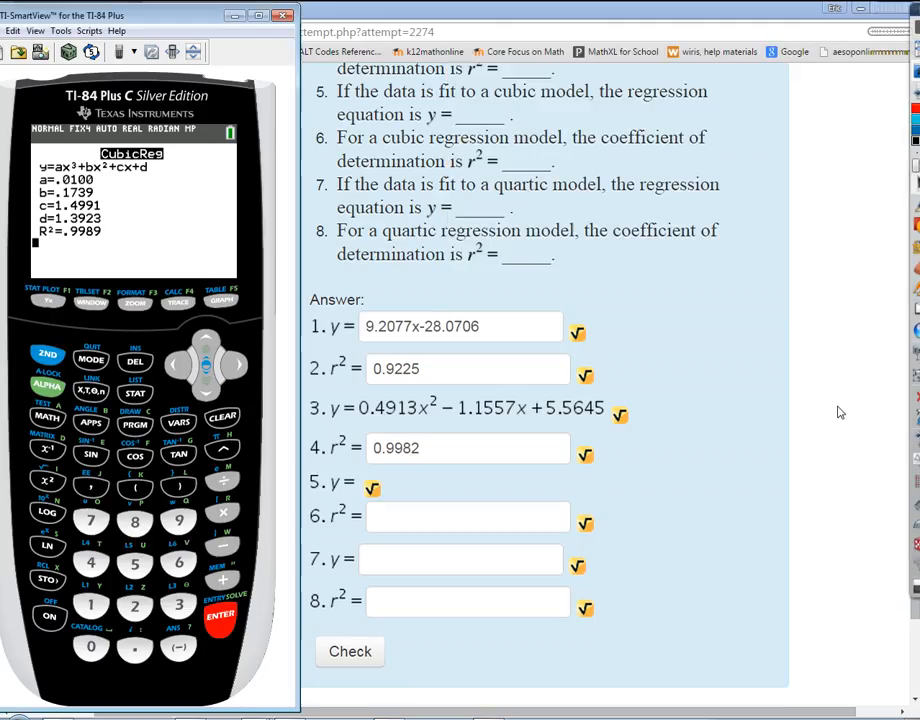
left_click(451, 530)
type("0.9989")
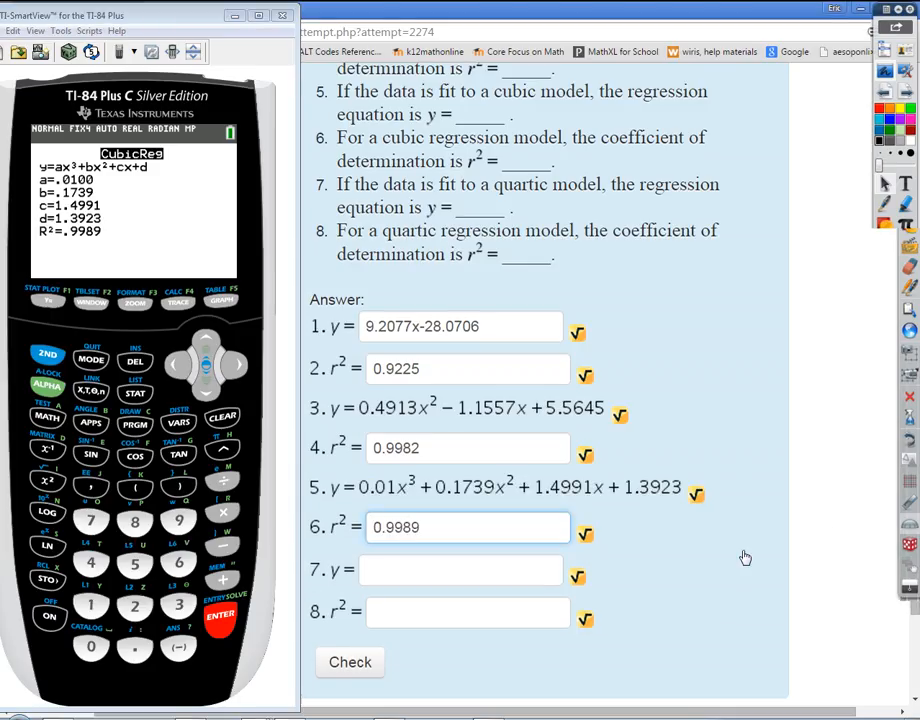
Step: Calculate a quartic regression (QuartReg) on the calculator with Xlist L1 and Ylist L2
left_click(136, 396)
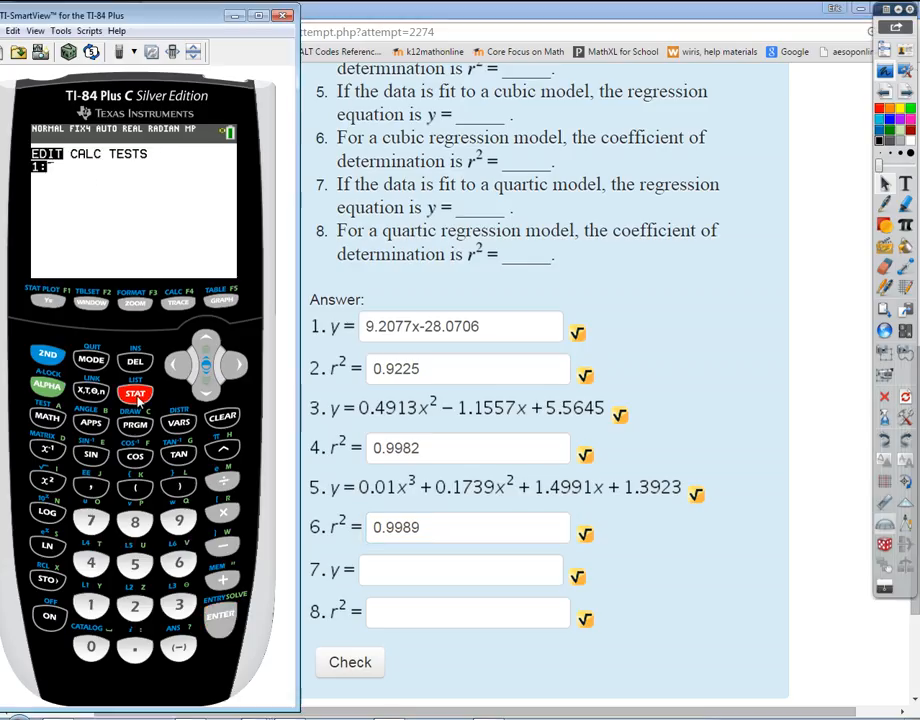
left_click(238, 366)
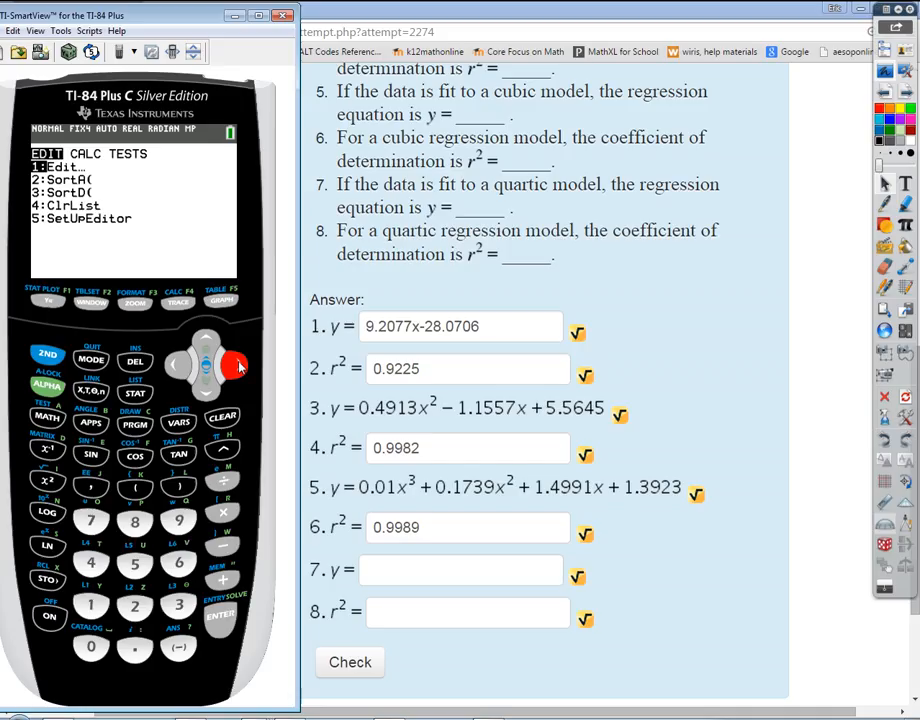
left_click(89, 520)
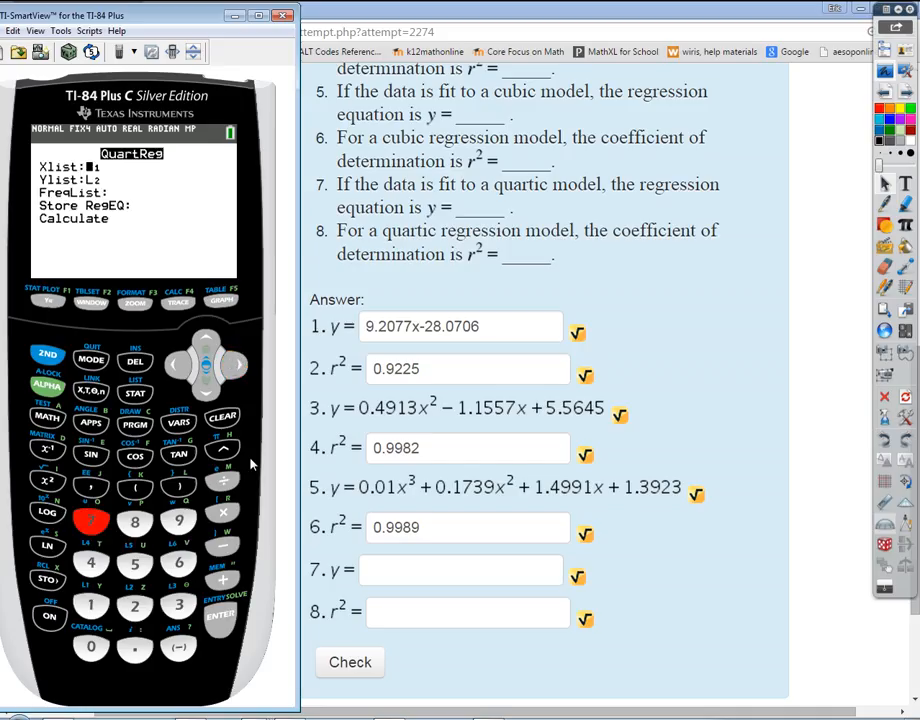
left_click(207, 388)
left_click(207, 388)
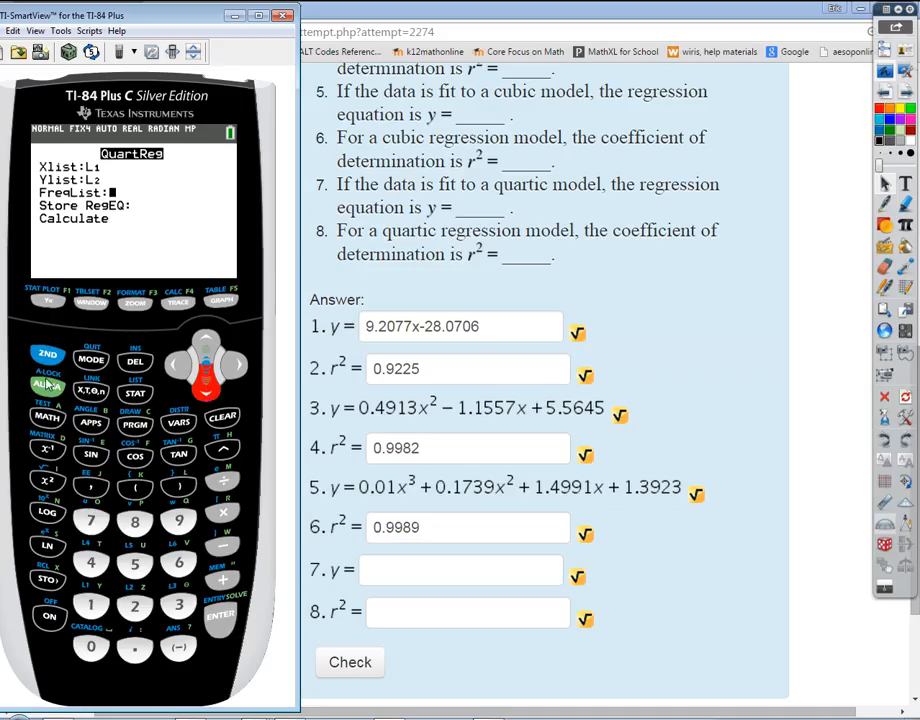
key("Down")
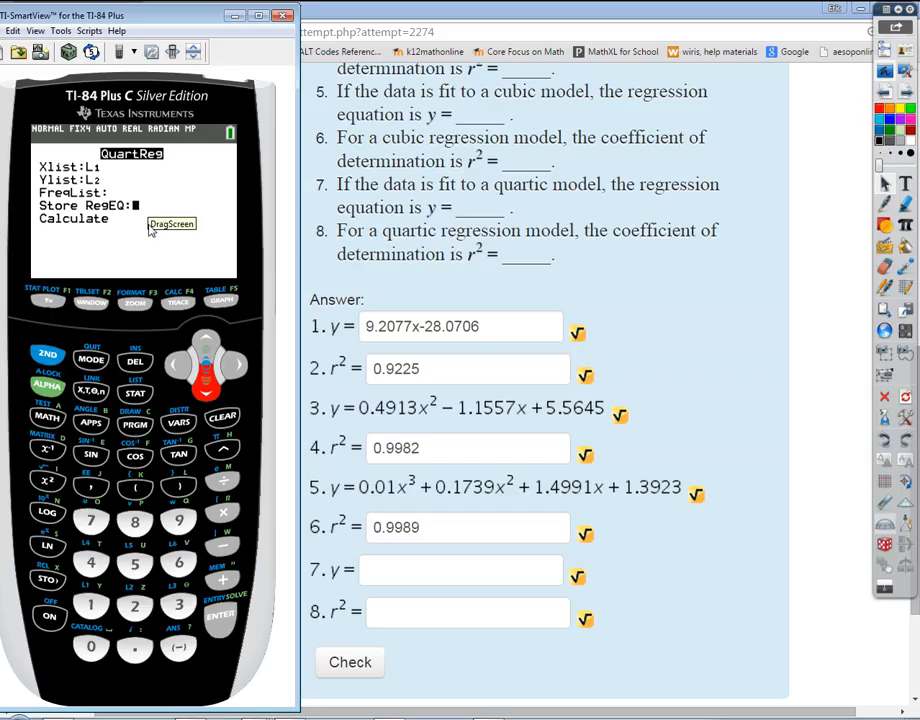
left_click(205, 388)
left_click(220, 612)
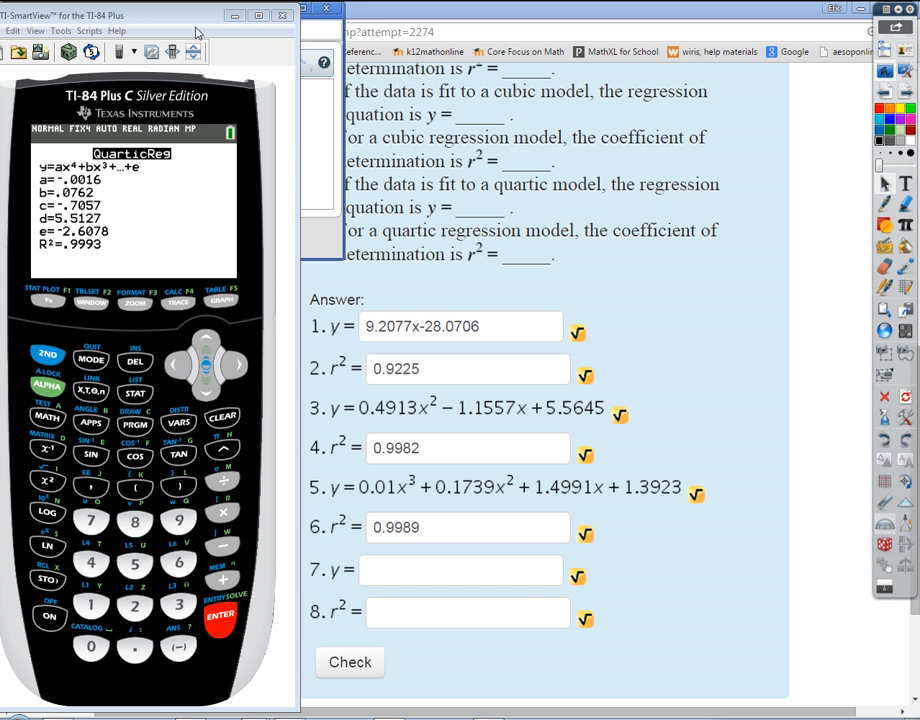
Step: Arrange the equation editor for answer 7 beside the calculator and enter -0.0016x⁴ as the first term of the quartic equation
left_click_drag(191, 18, 651, 11)
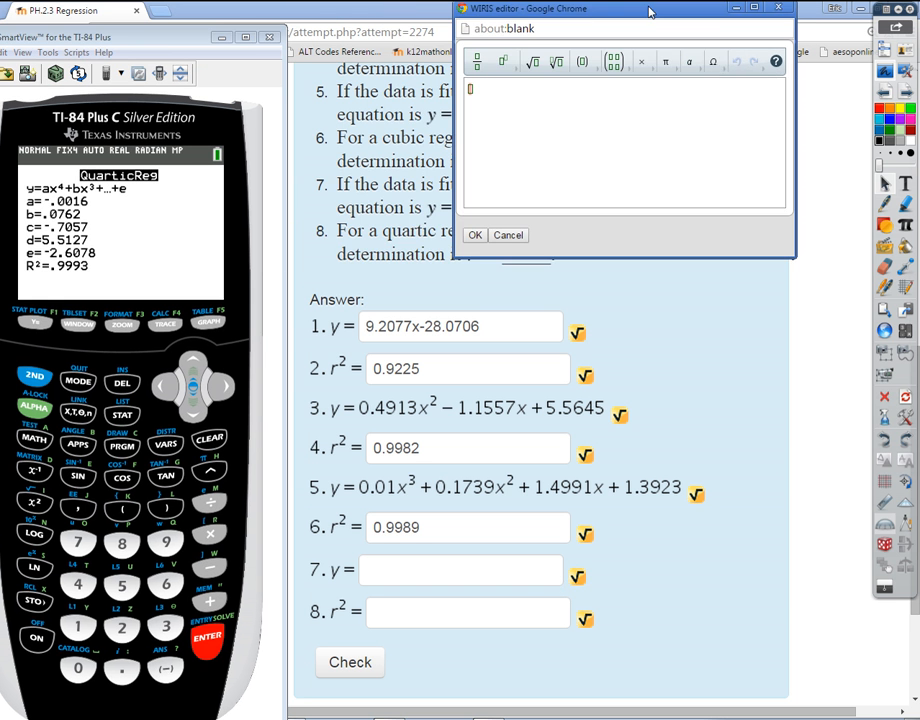
left_click_drag(147, 40, 163, 17)
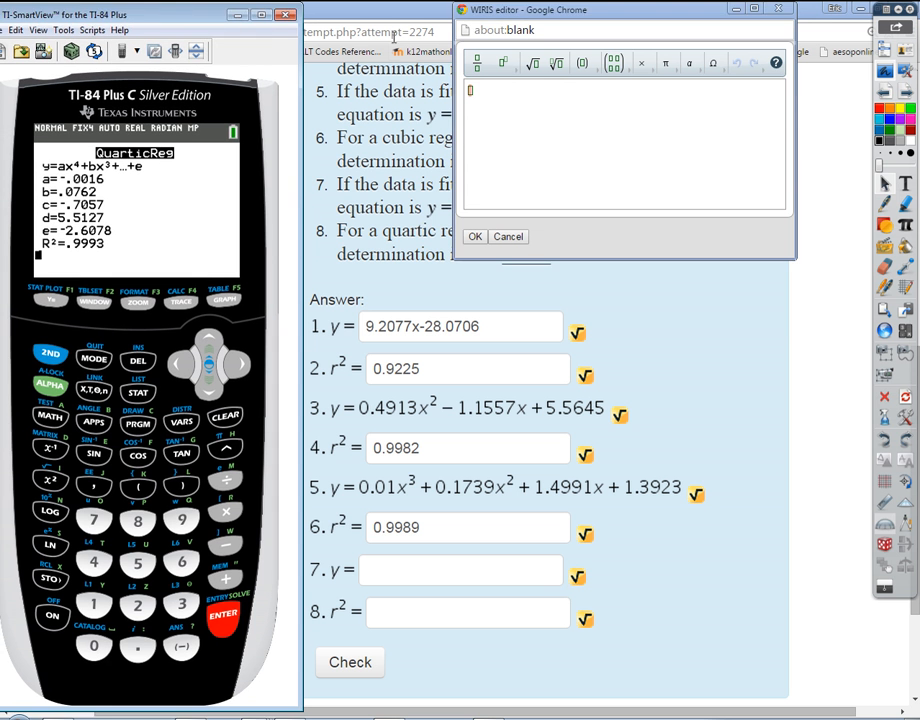
left_click(473, 90)
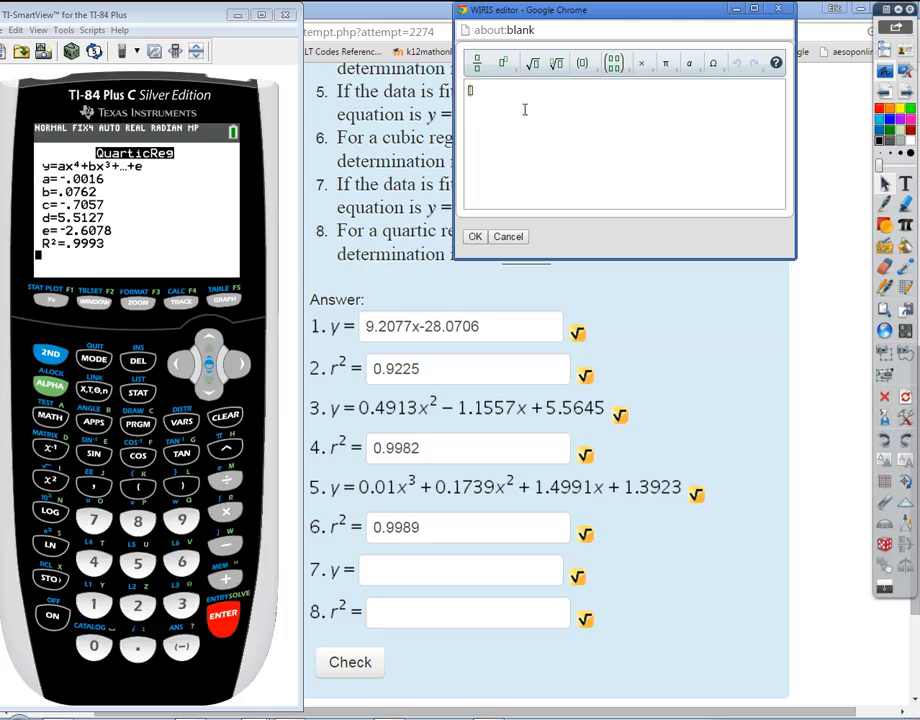
type("-0.")
type("0016")
type("x")
left_click(503, 64)
type("4")
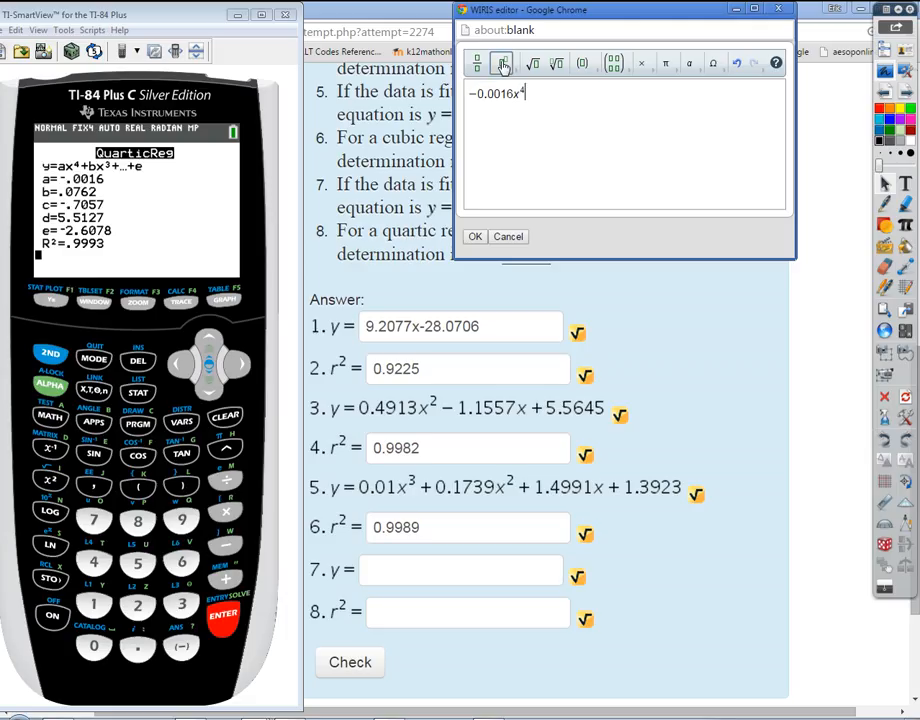
key("Right")
Step: Add the terms +0.0762x³-0.7057x² to the quartic regression equation
type("+0.0762x")
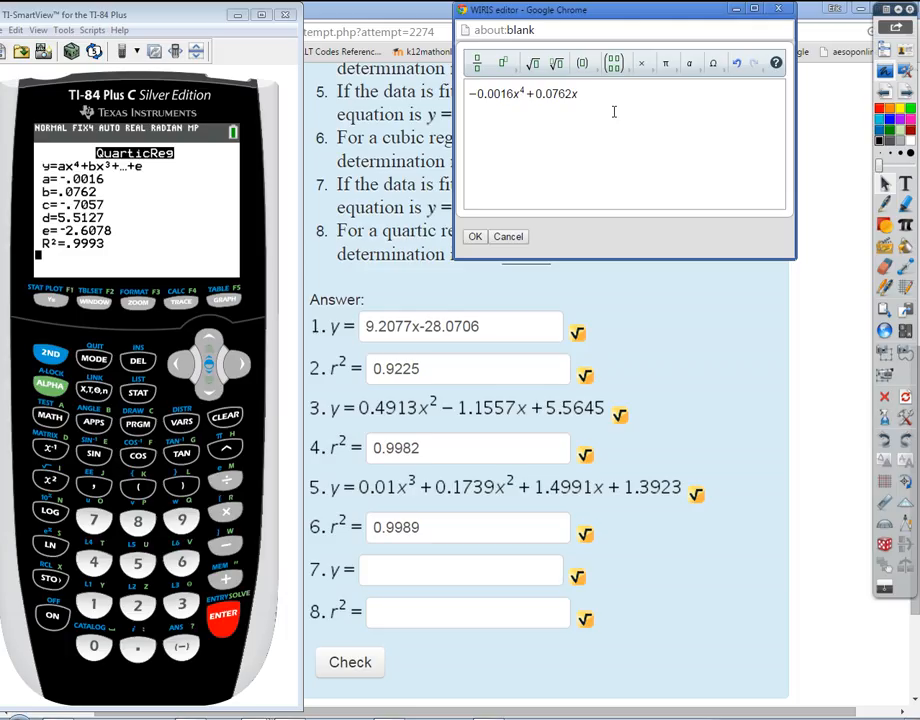
left_click(514, 63)
type("3")
key("Right")
type("-0.")
type("7057x")
left_click(508, 66)
type("2")
key("Right")
Step: Complete the quartic equation with +5.5127x-2.6078 and insert it into answer 7
type("+5.5127x")
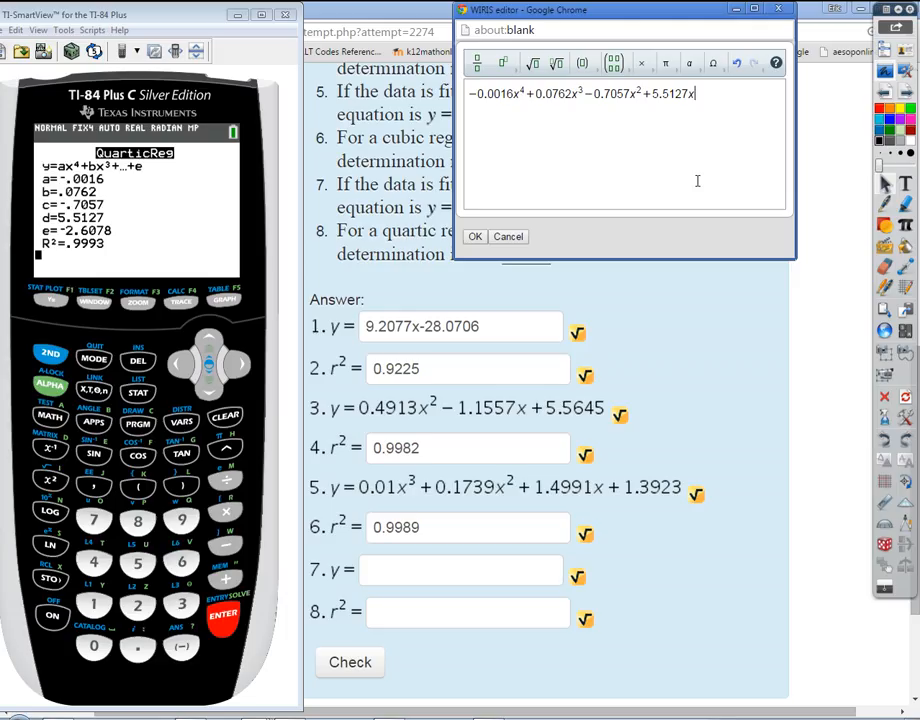
type("-2.")
type("6078")
left_click(474, 236)
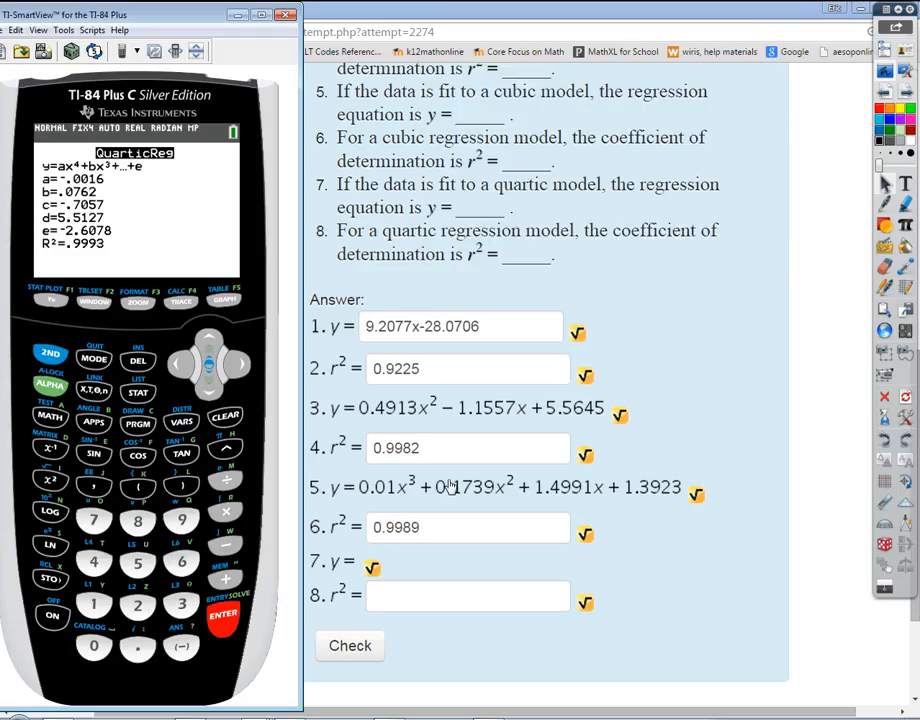
Step: Enter 0.9993 as r² in answer 8 and submit the answers for checking
left_click(427, 652)
type("0")
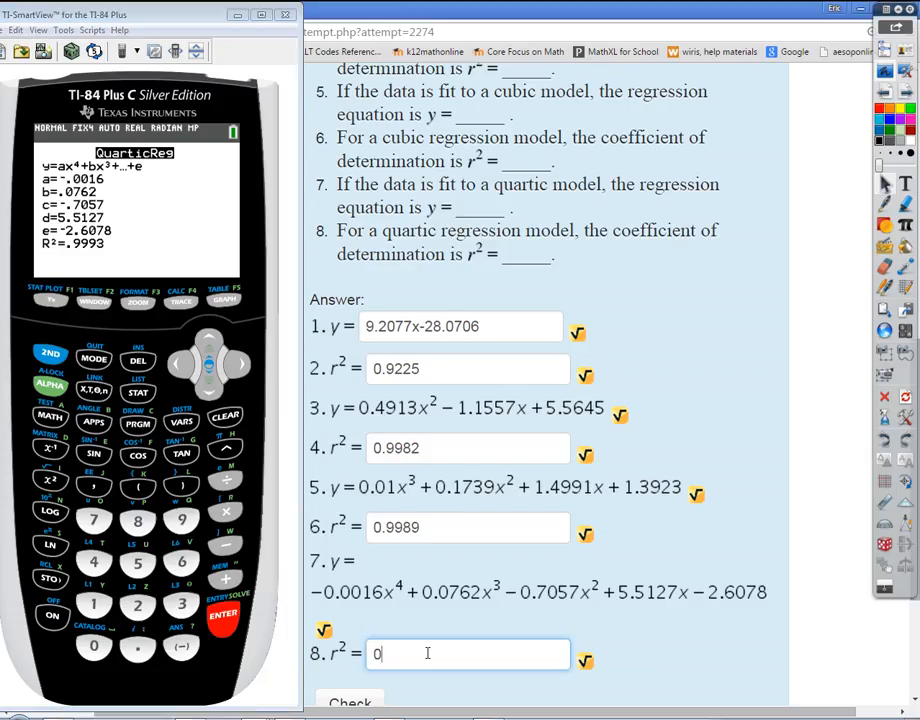
type(".9993")
scroll(782, 638, "down", 2)
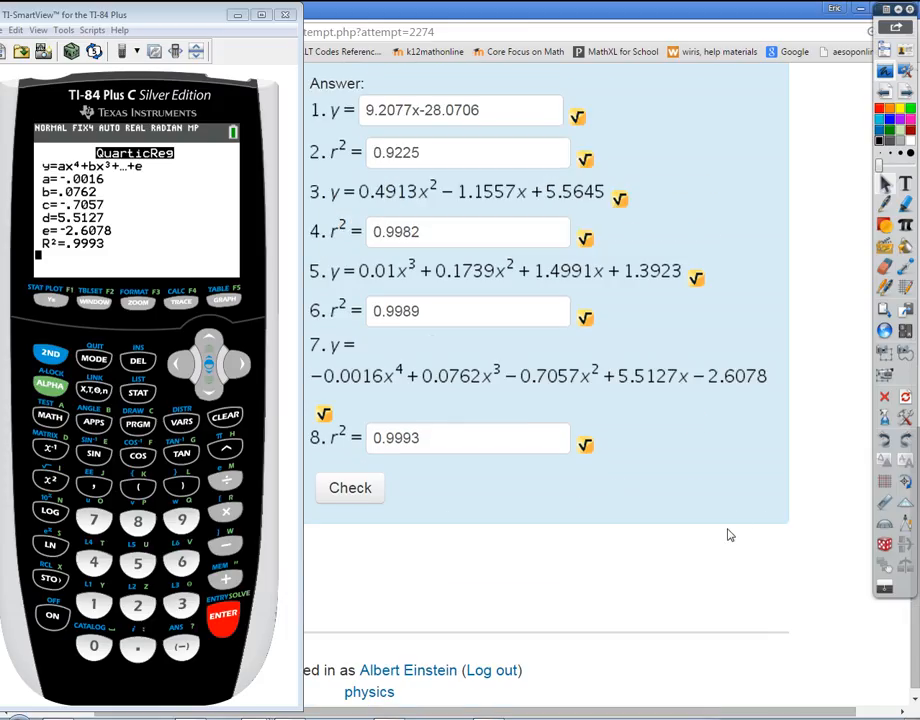
left_click(351, 495)
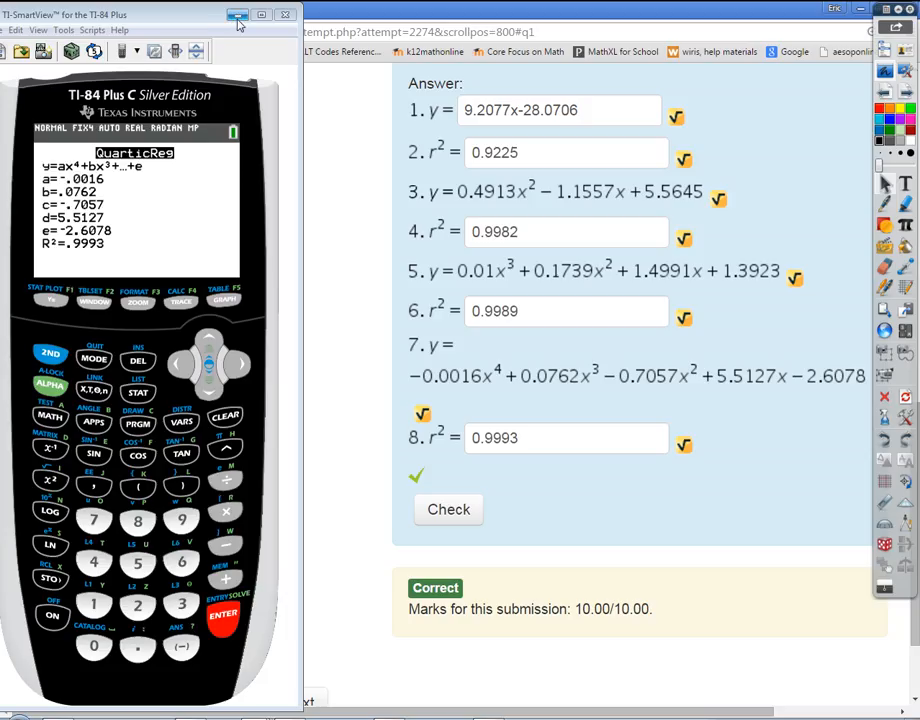
Step: Minimize the calculator and switch to the ActivInspire flipchart
left_click(239, 17)
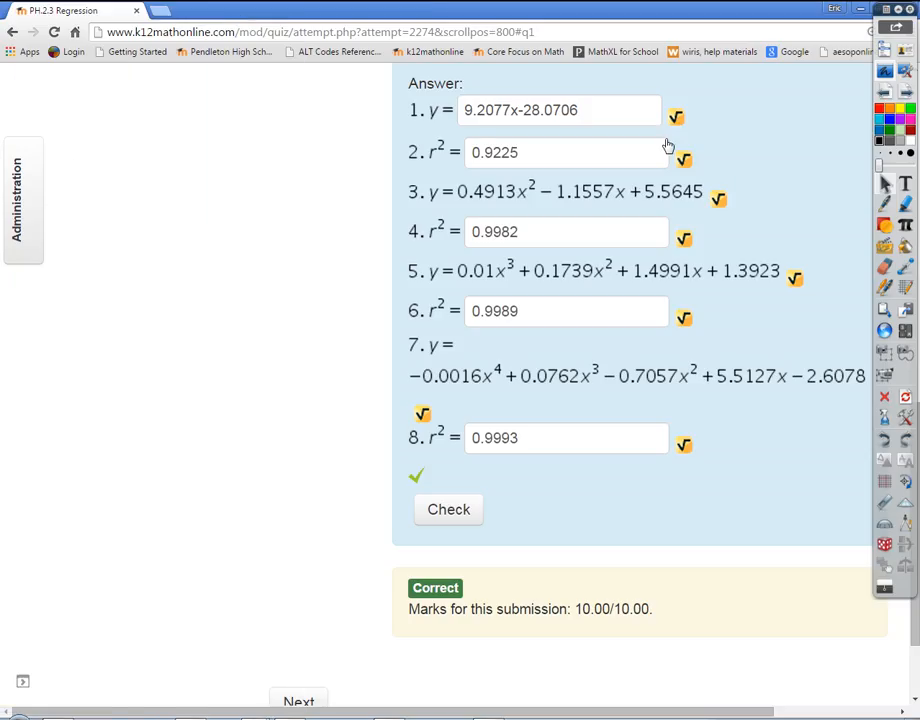
left_click(889, 76)
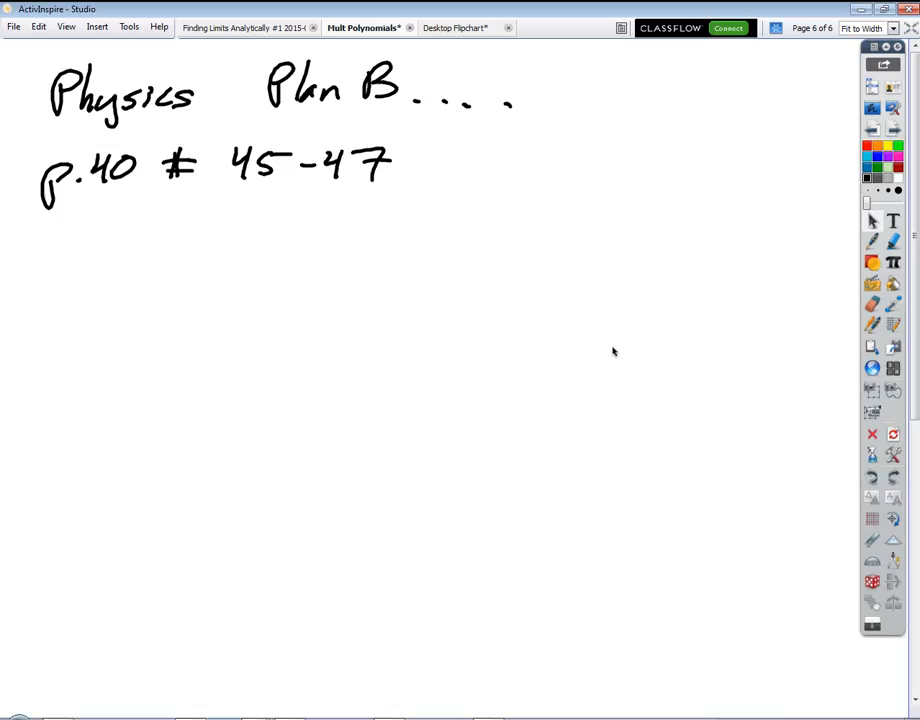